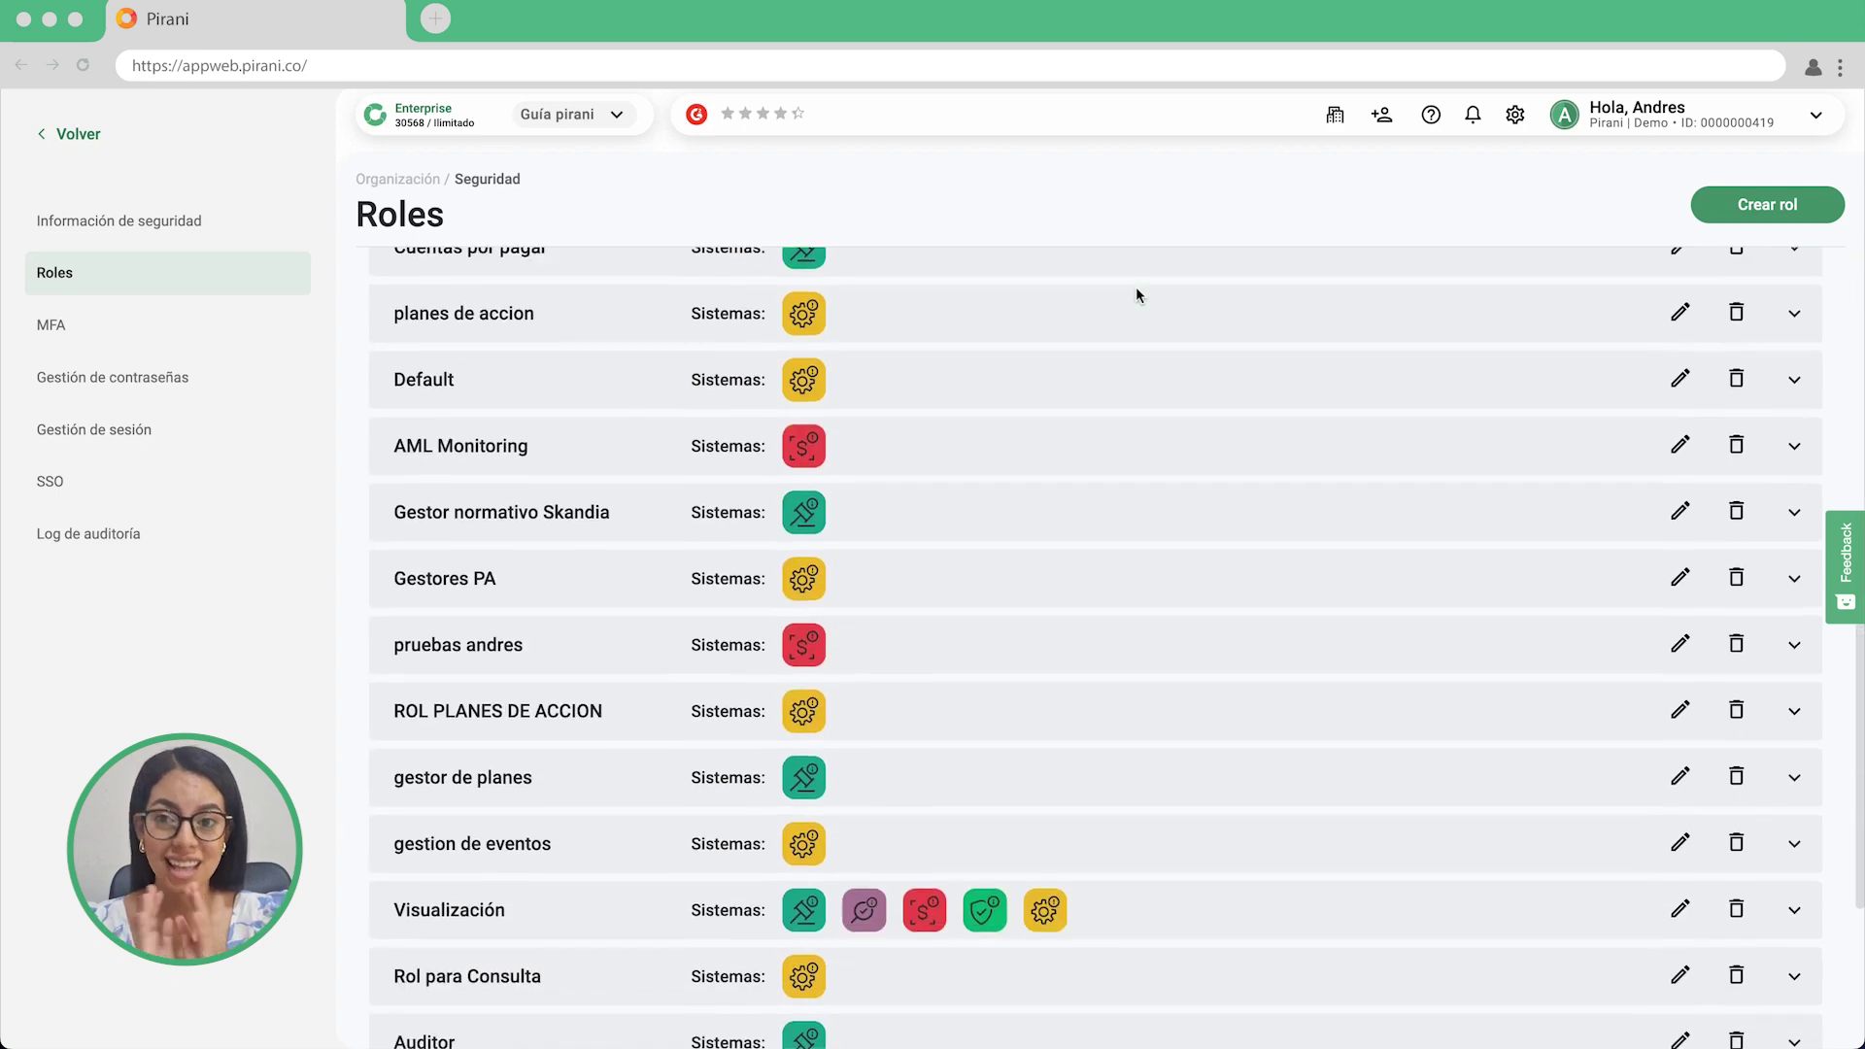
Create a new role named 'Auditor auxiliar'.
{"action": "scroll", "coordinate": [1136, 294], "scroll_direction": "up", "scroll_amount": 10}
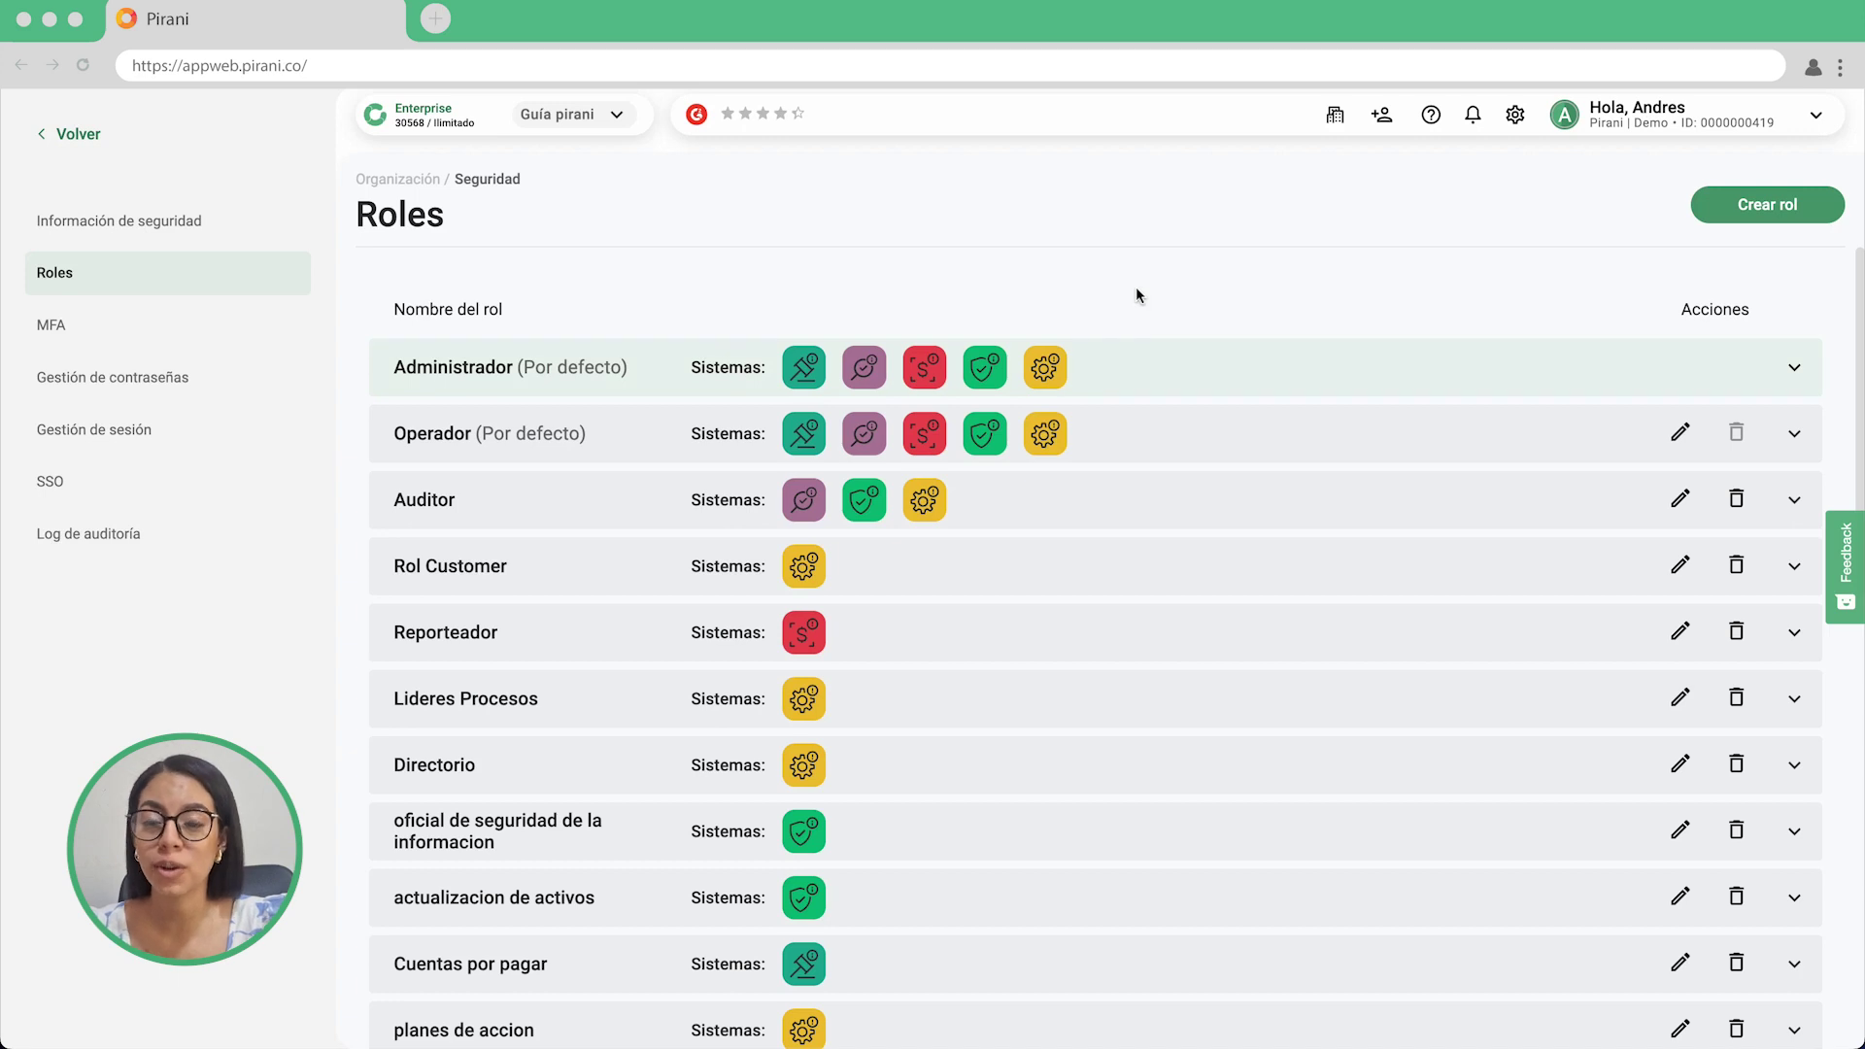
{"action": "left_click", "coordinate": [1730, 213]}
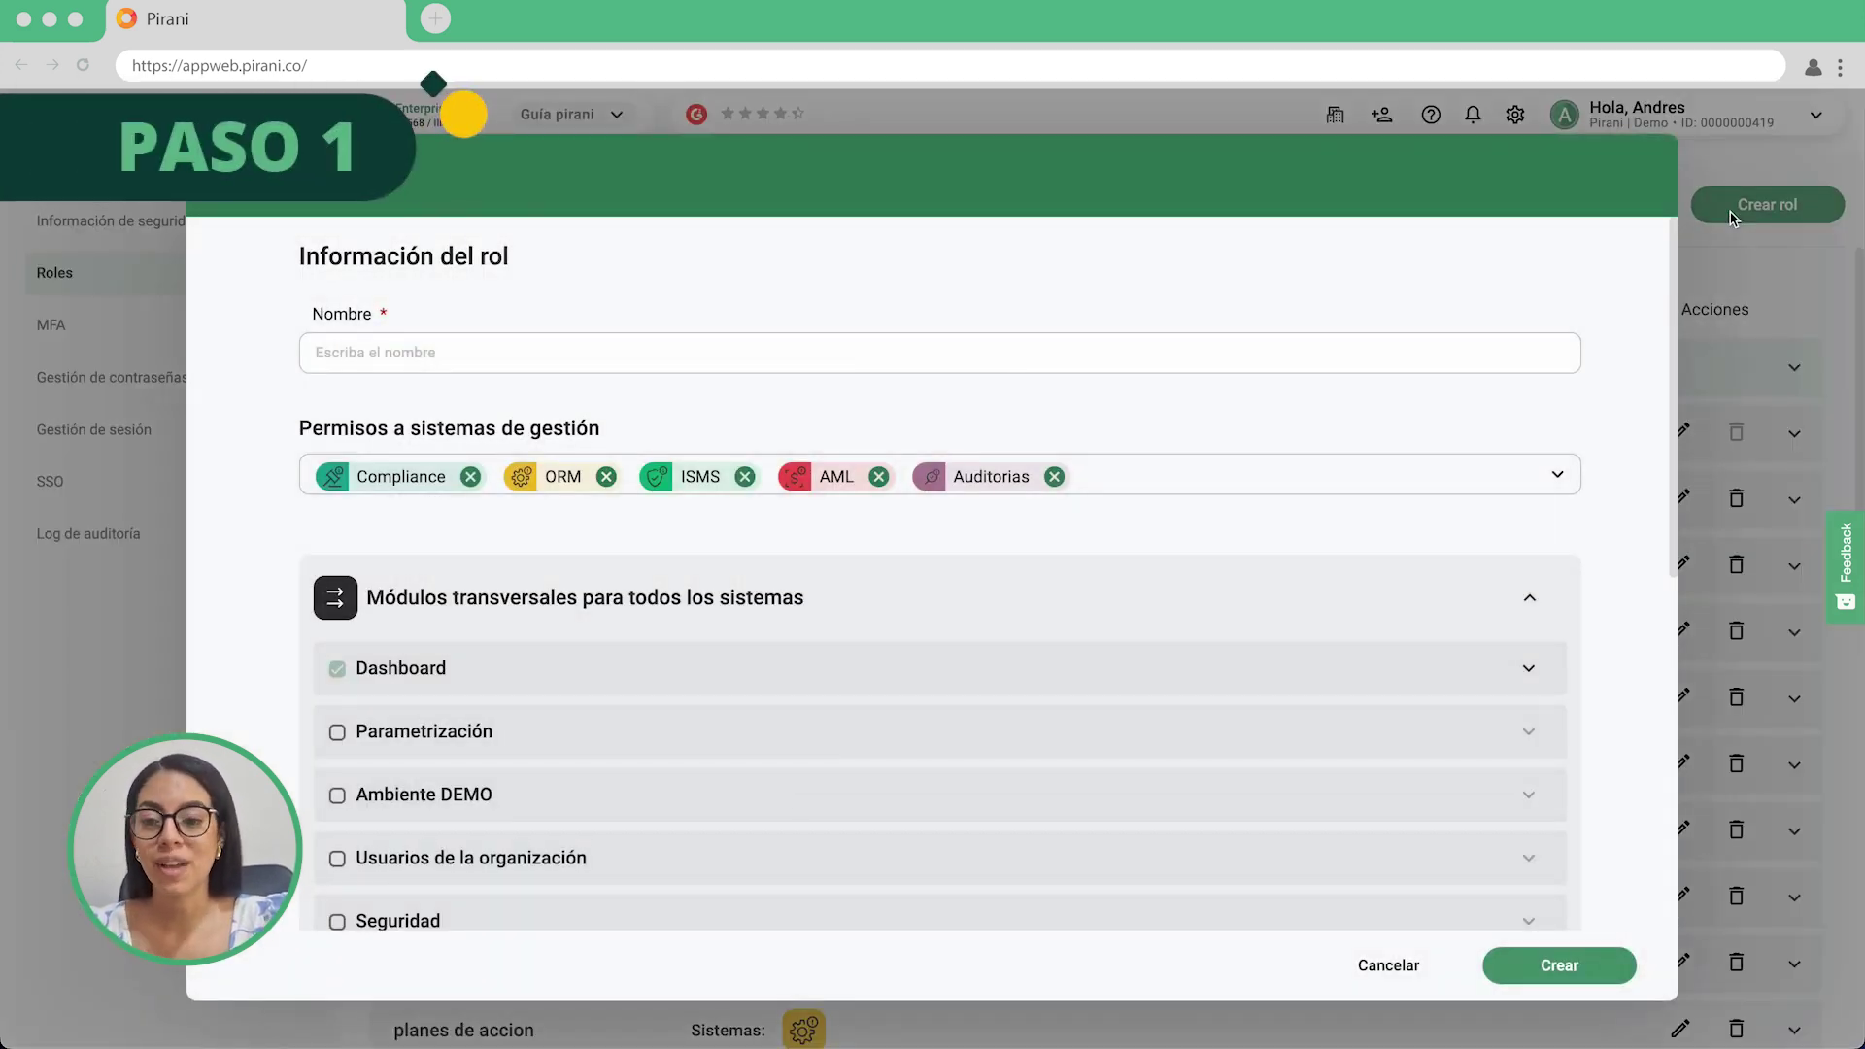
{"action": "left_click", "coordinate": [1401, 338]}
{"action": "type", "text": "Aud"}
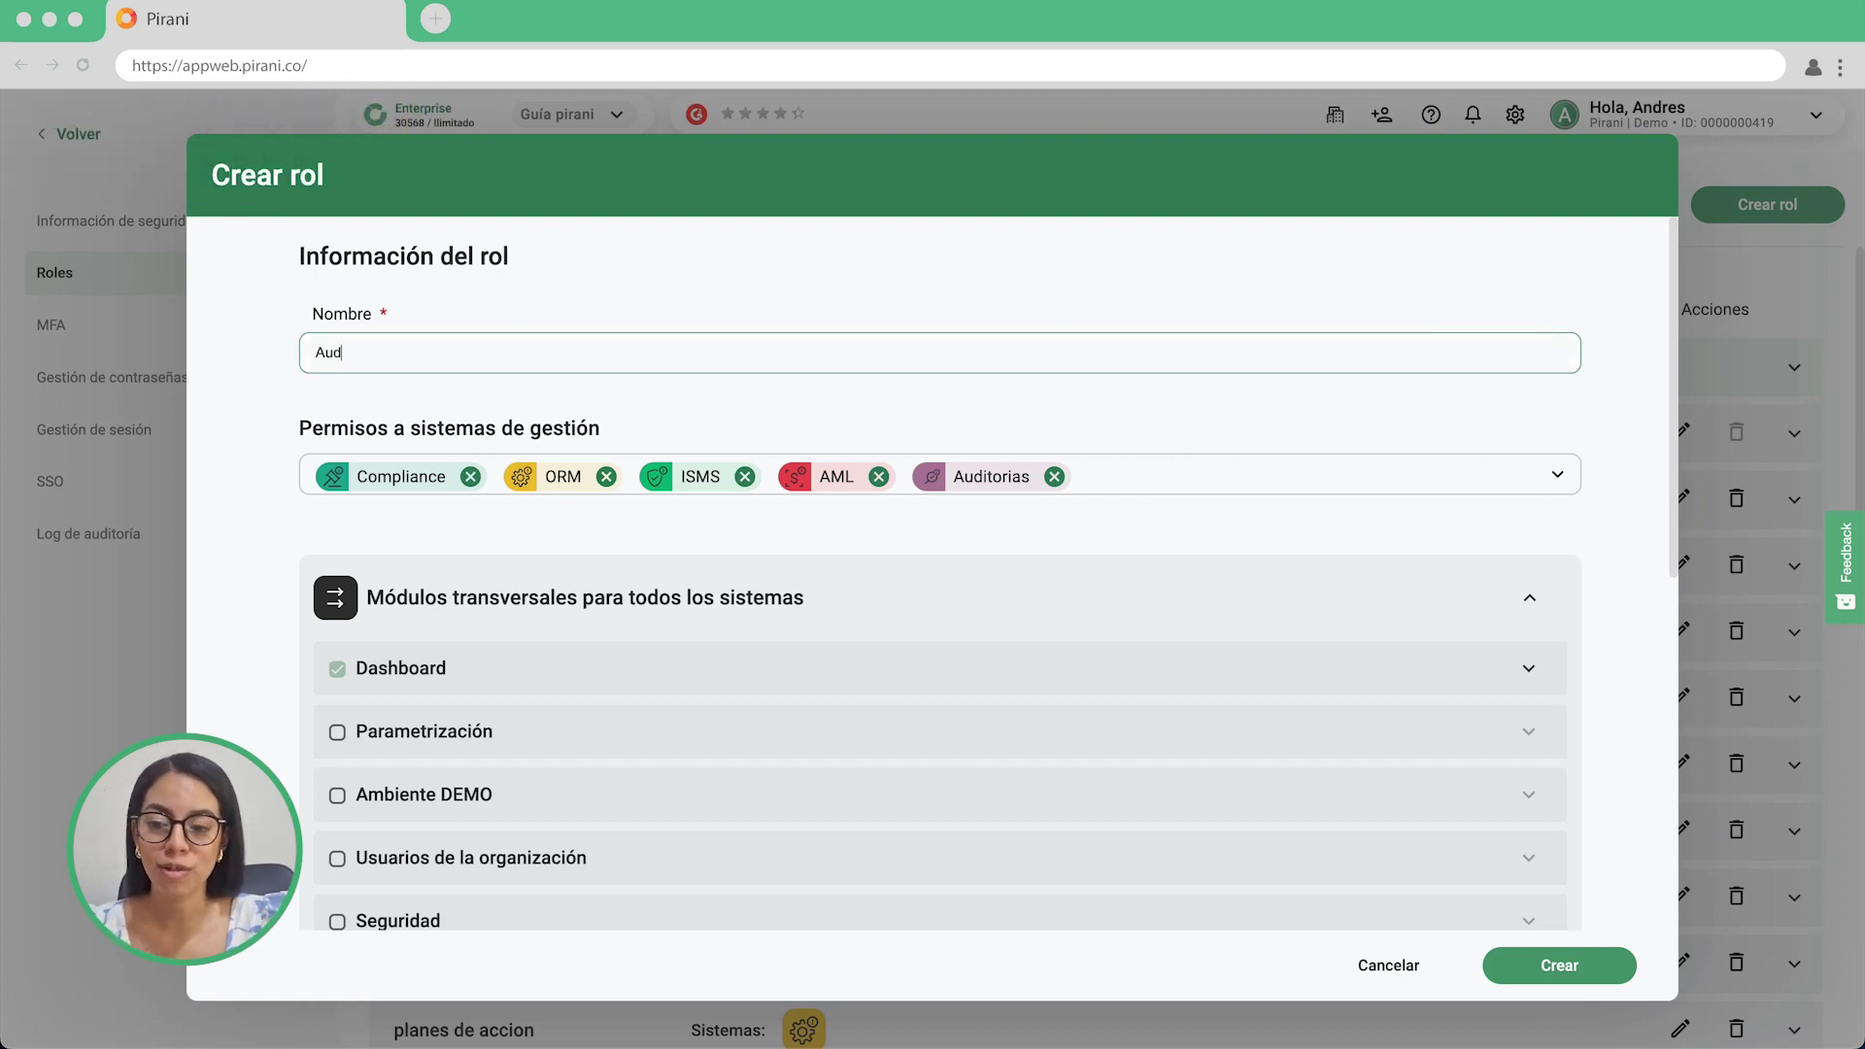
{"action": "type", "text": "itor auxiliar"}
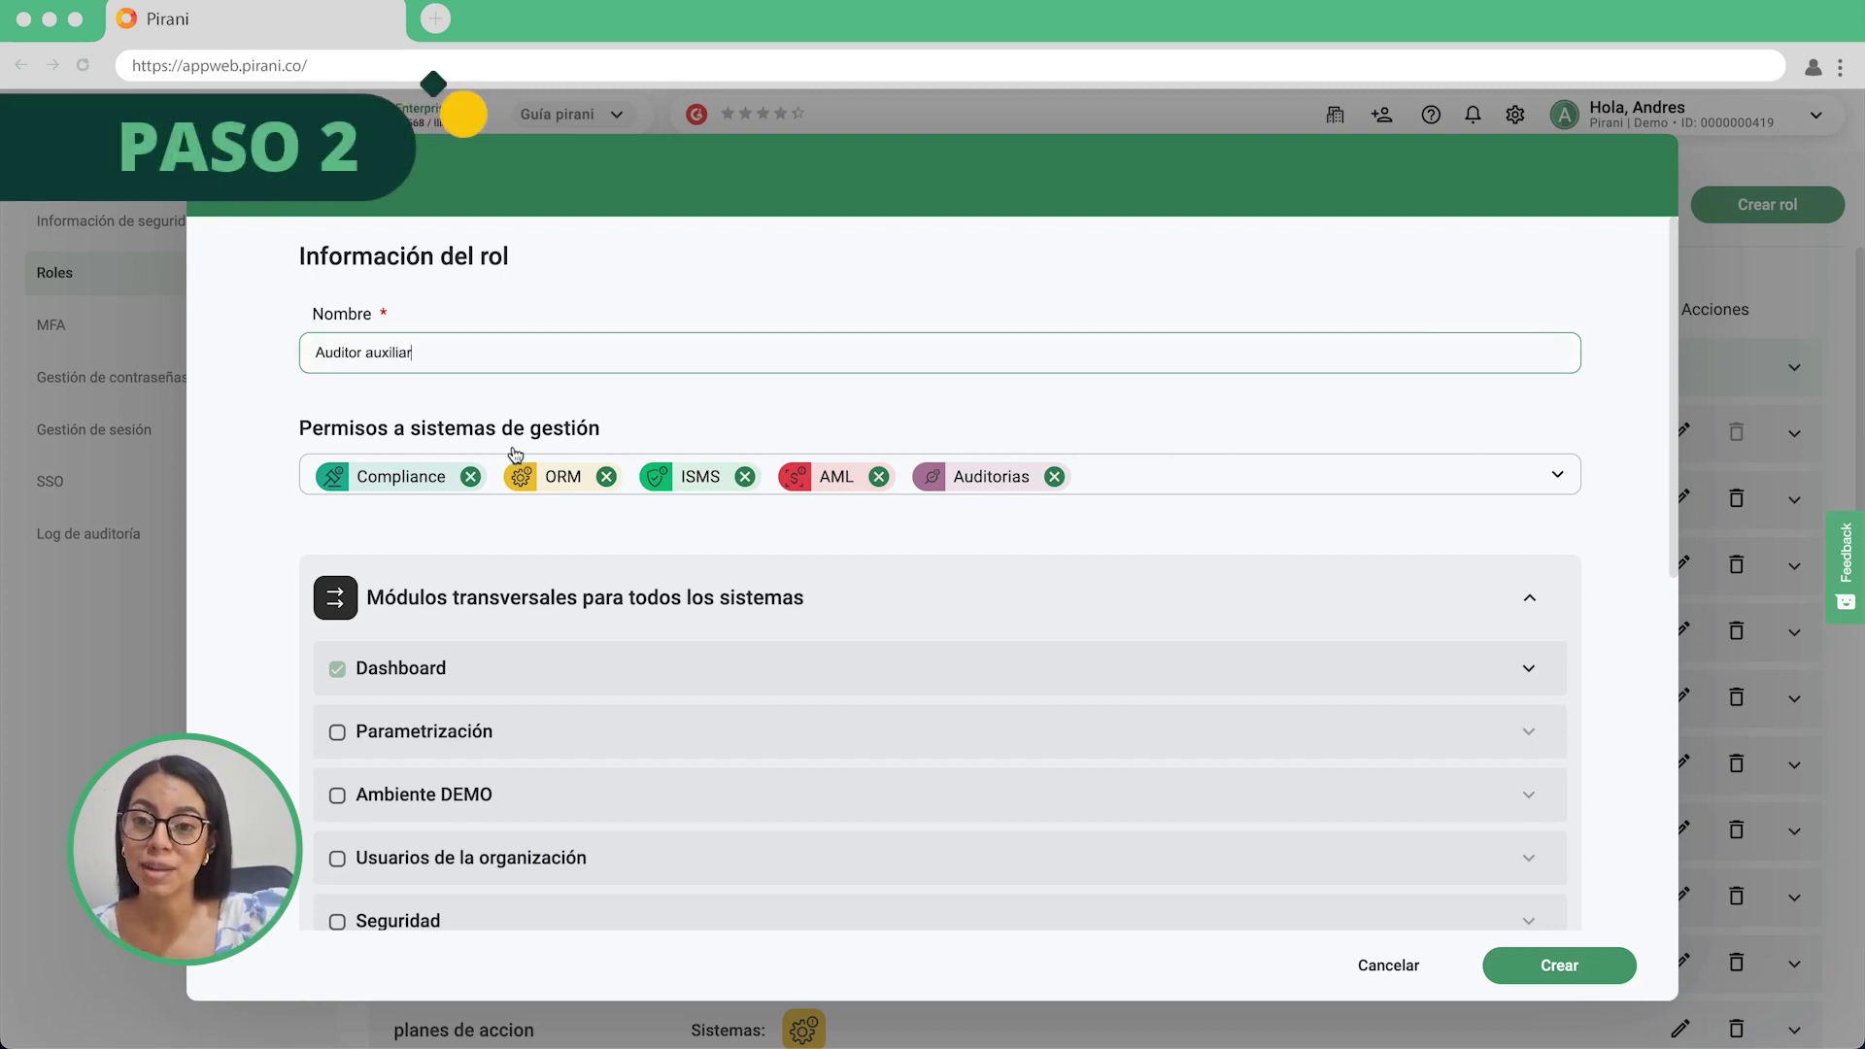
Remove Compliance, ISMS and Auditorias so the role keeps only ORM and AML.
{"action": "left_click", "coordinate": [472, 486]}
{"action": "left_click", "coordinate": [470, 476]}
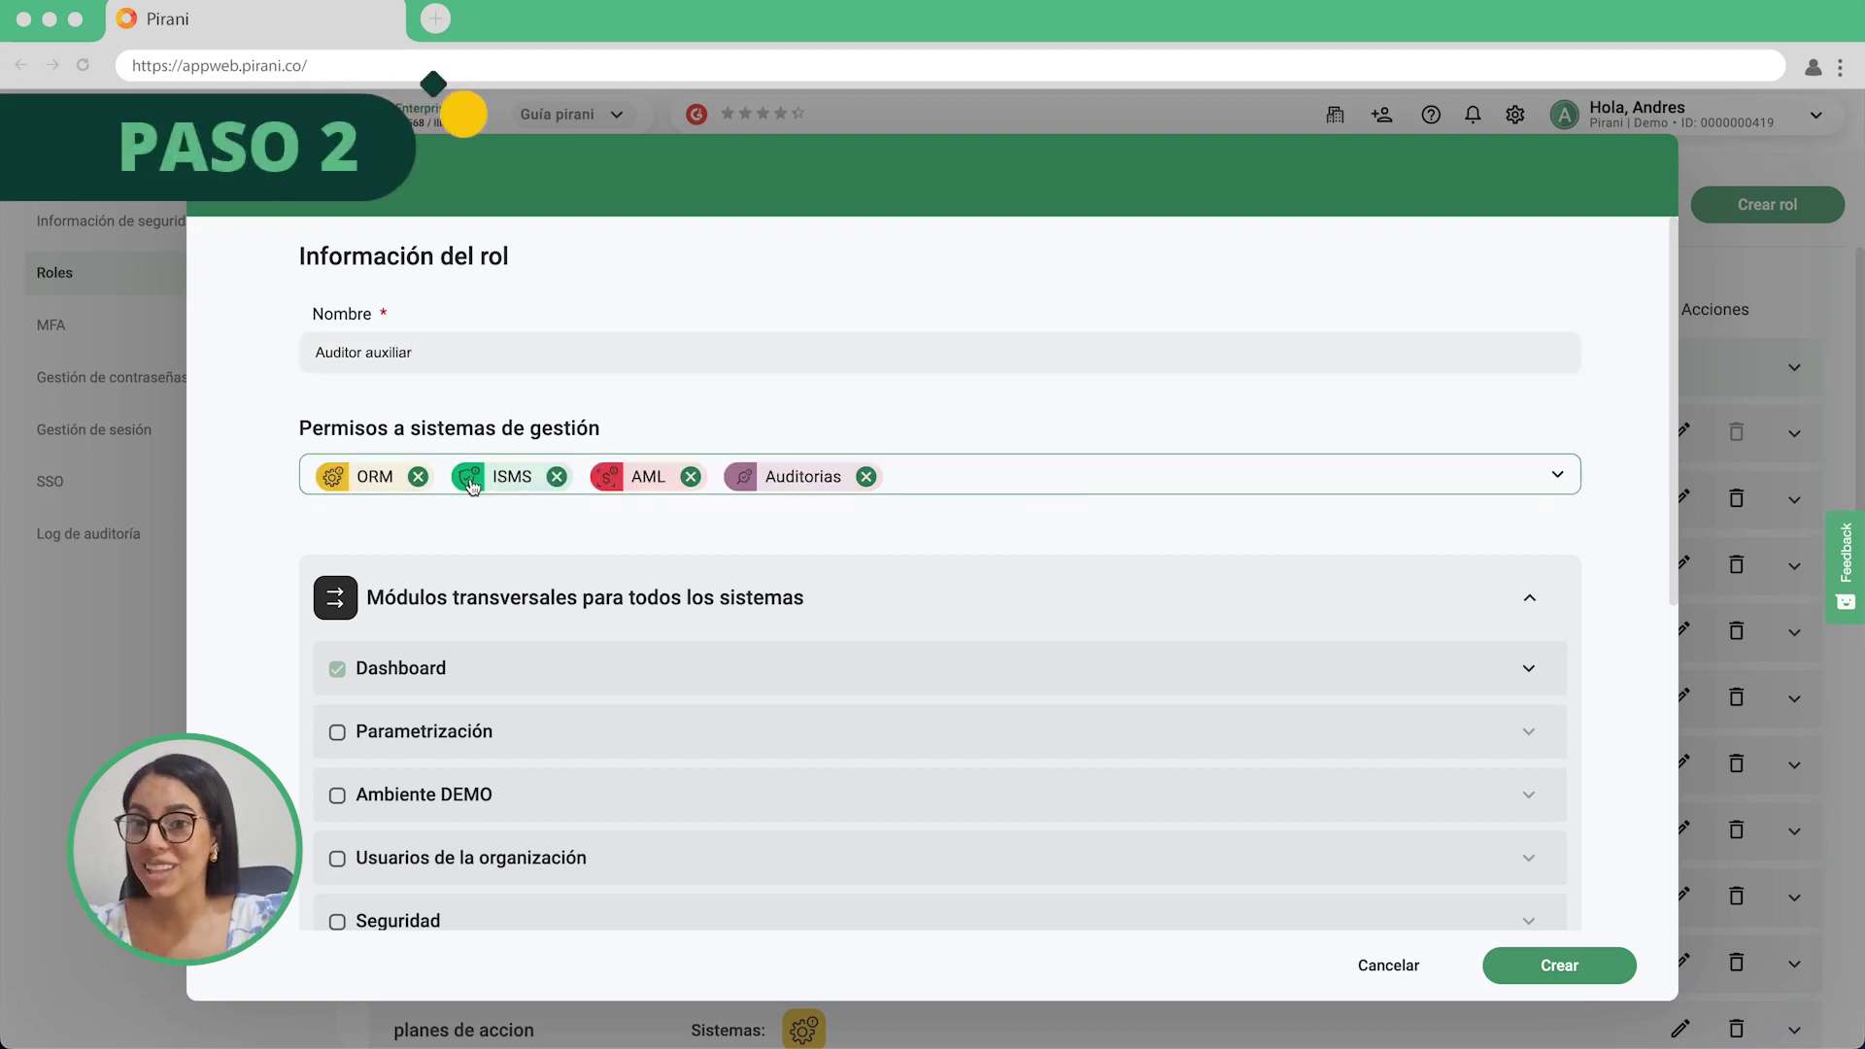
{"action": "left_click", "coordinate": [558, 477]}
{"action": "left_click", "coordinate": [727, 476]}
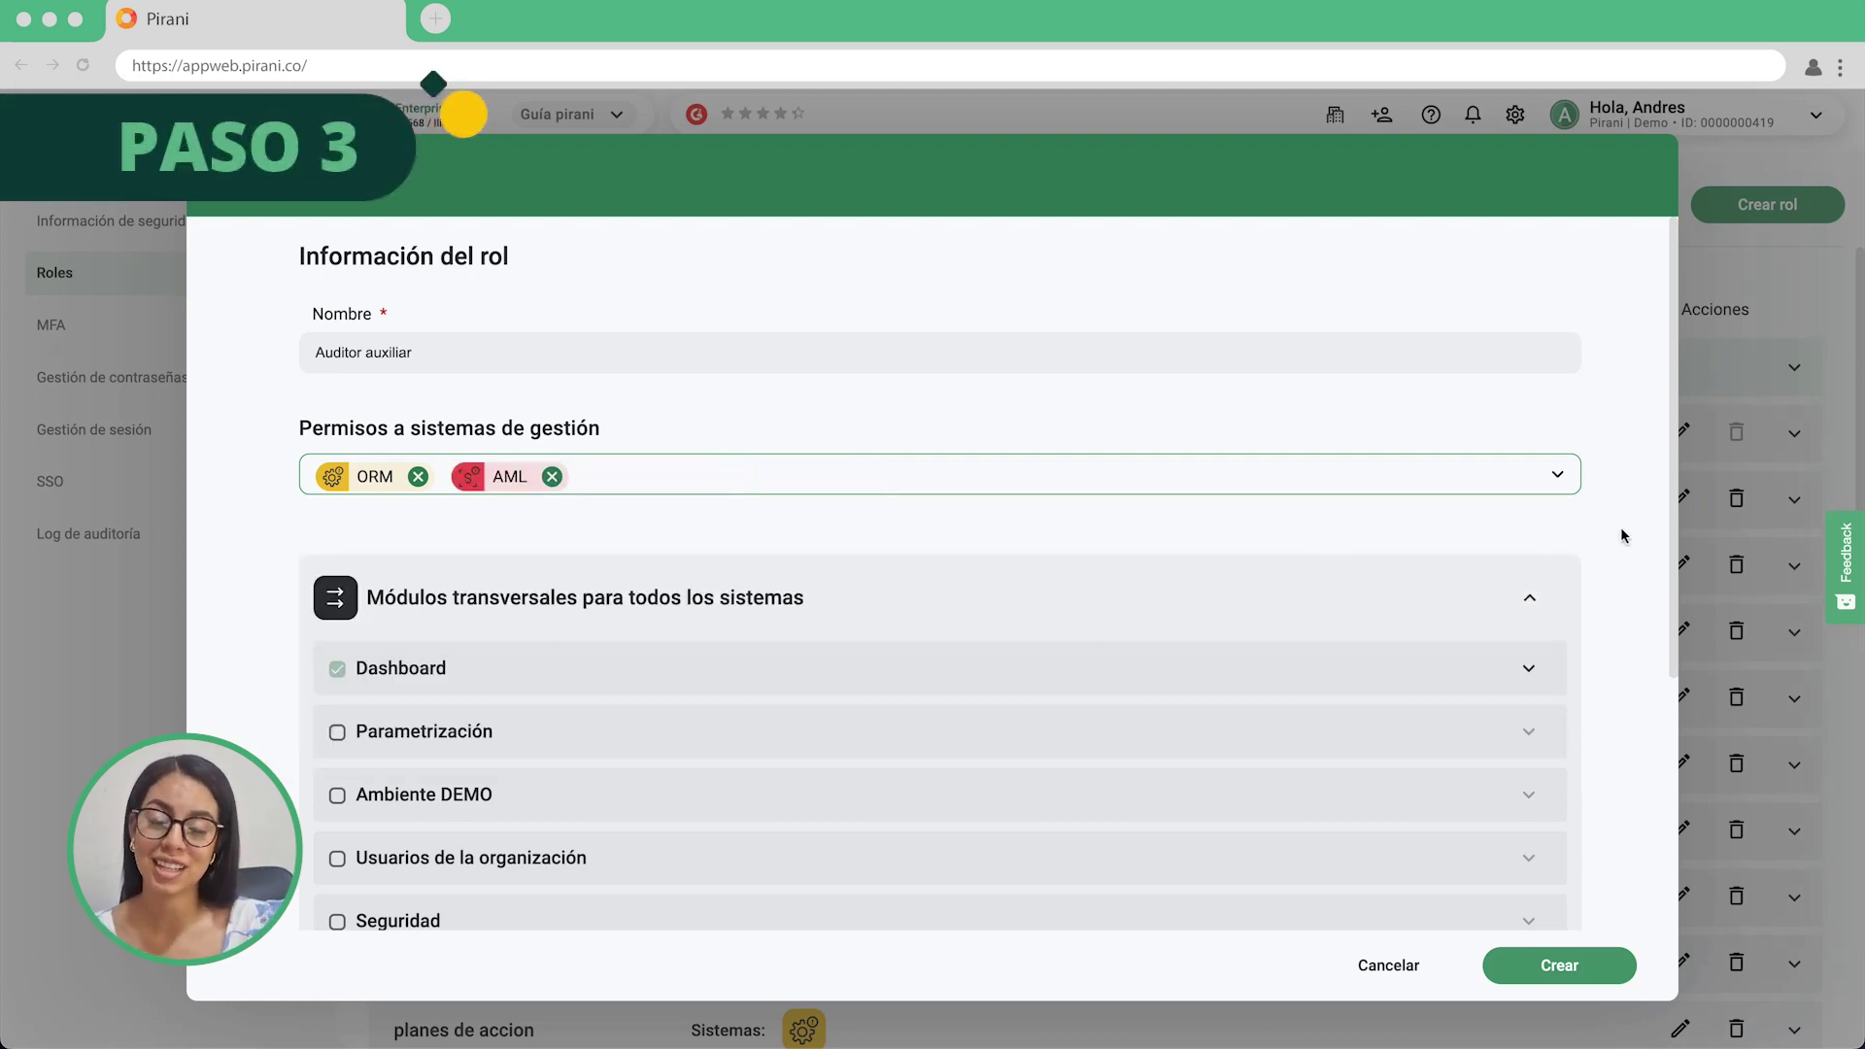
Tick the Dashboard and Usuarios de la organización modules for the role.
{"action": "scroll", "coordinate": [1620, 526], "scroll_direction": "down", "scroll_amount": 3}
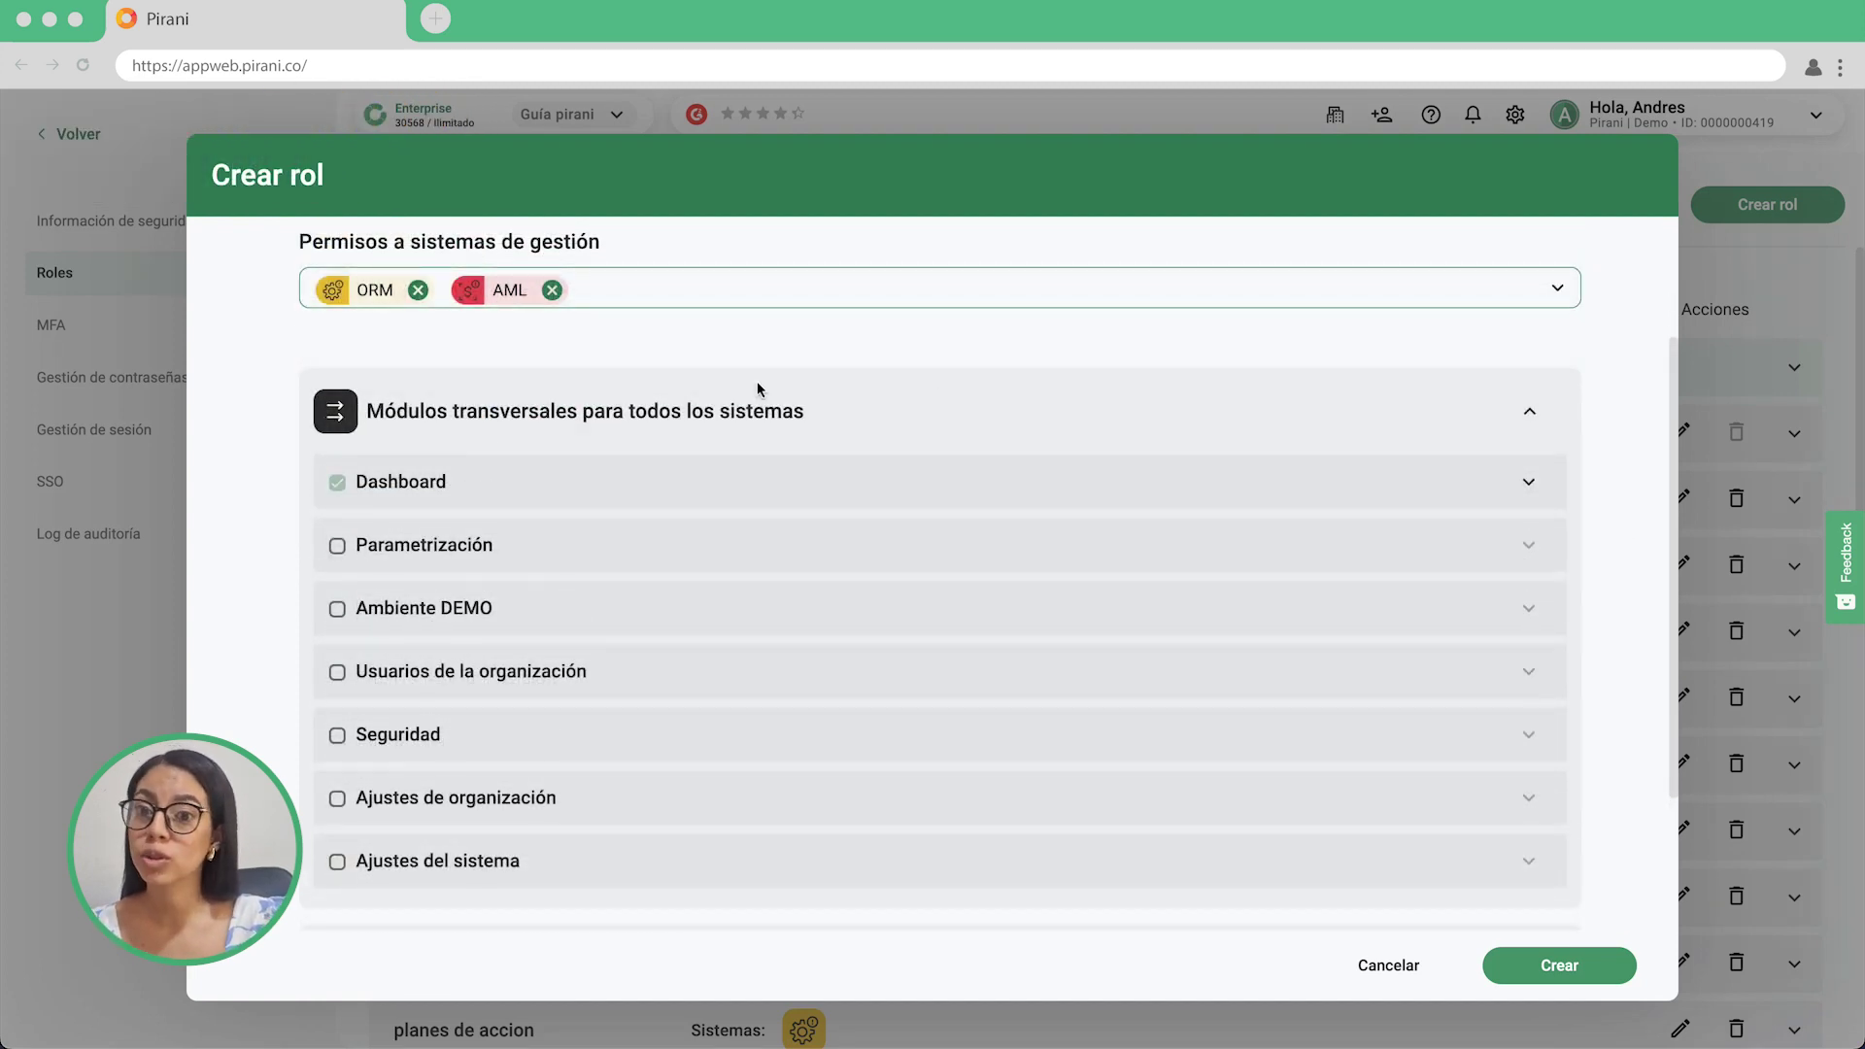
{"action": "left_click", "coordinate": [337, 482]}
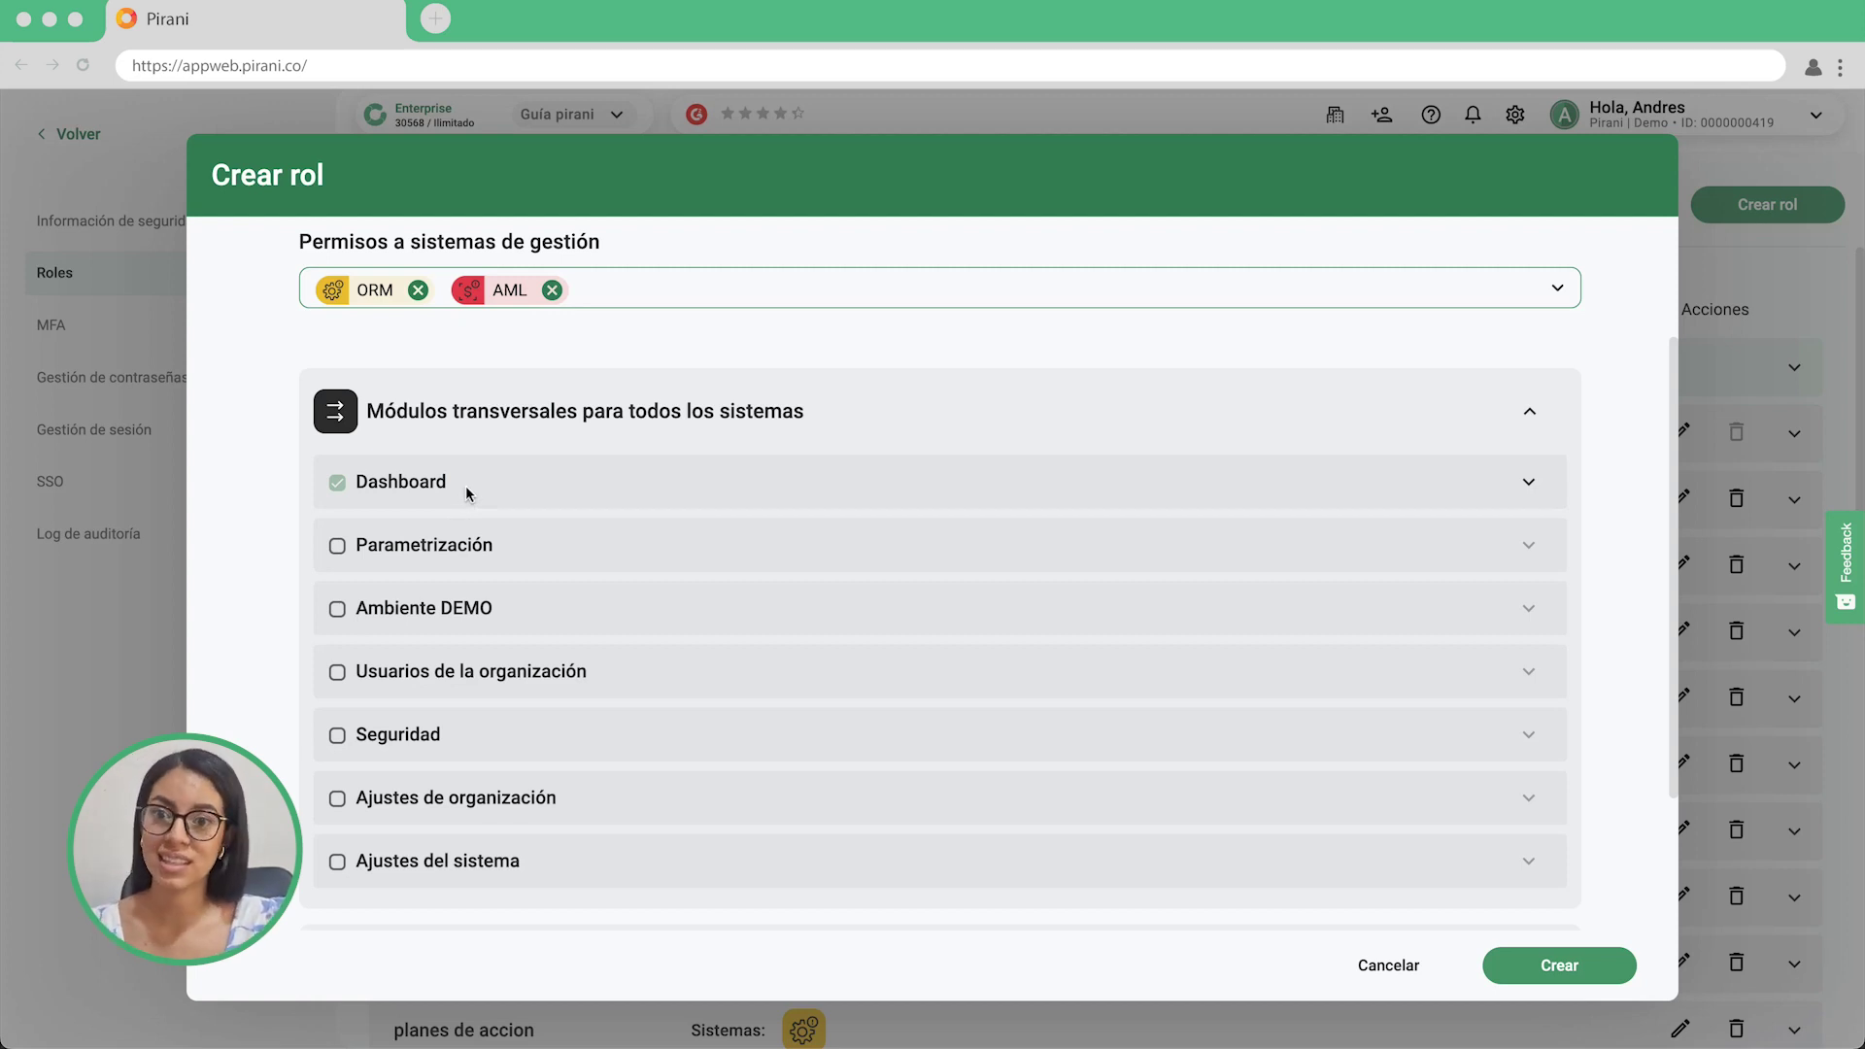
{"action": "left_click", "coordinate": [338, 673]}
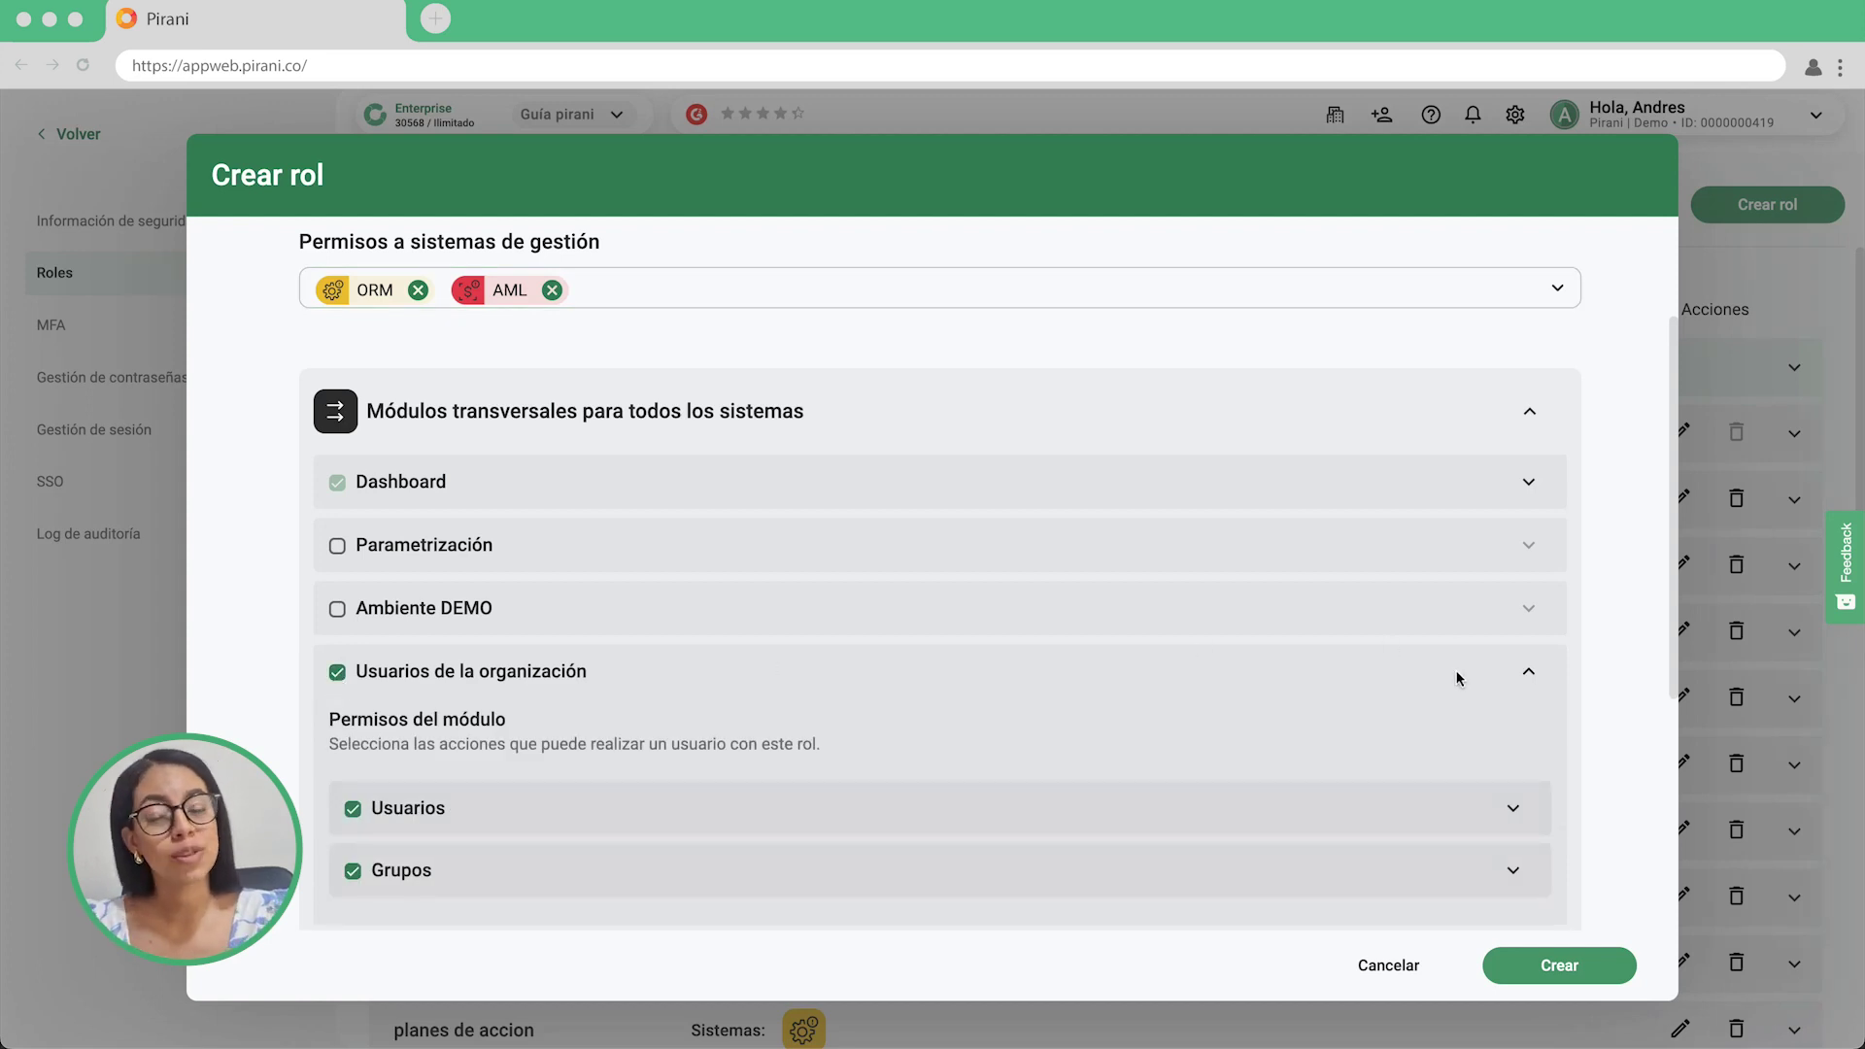
{"action": "scroll", "coordinate": [1455, 672], "scroll_direction": "down", "scroll_amount": 2}
{"action": "scroll", "coordinate": [1454, 673], "scroll_direction": "down", "scroll_amount": 1}
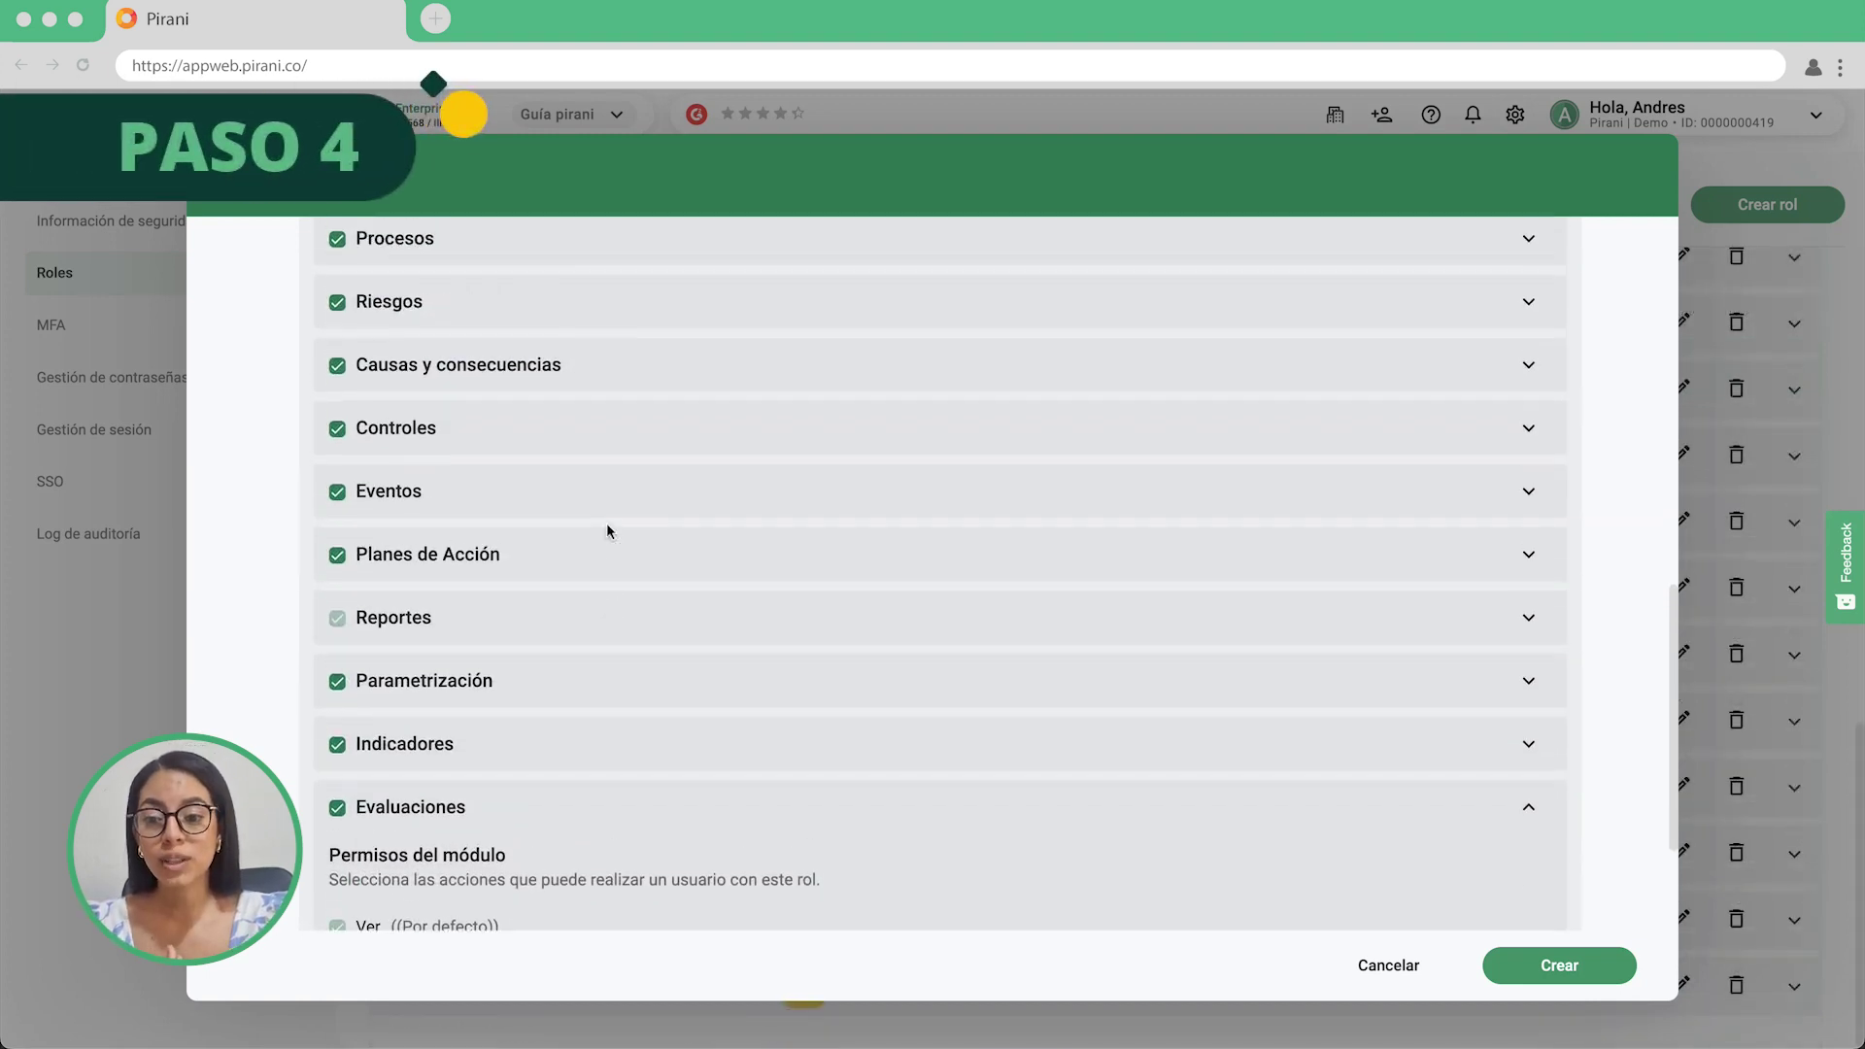
{"action": "scroll", "coordinate": [606, 522], "scroll_direction": "up", "scroll_amount": 2}
{"action": "scroll", "coordinate": [606, 522], "scroll_direction": "up", "scroll_amount": 1}
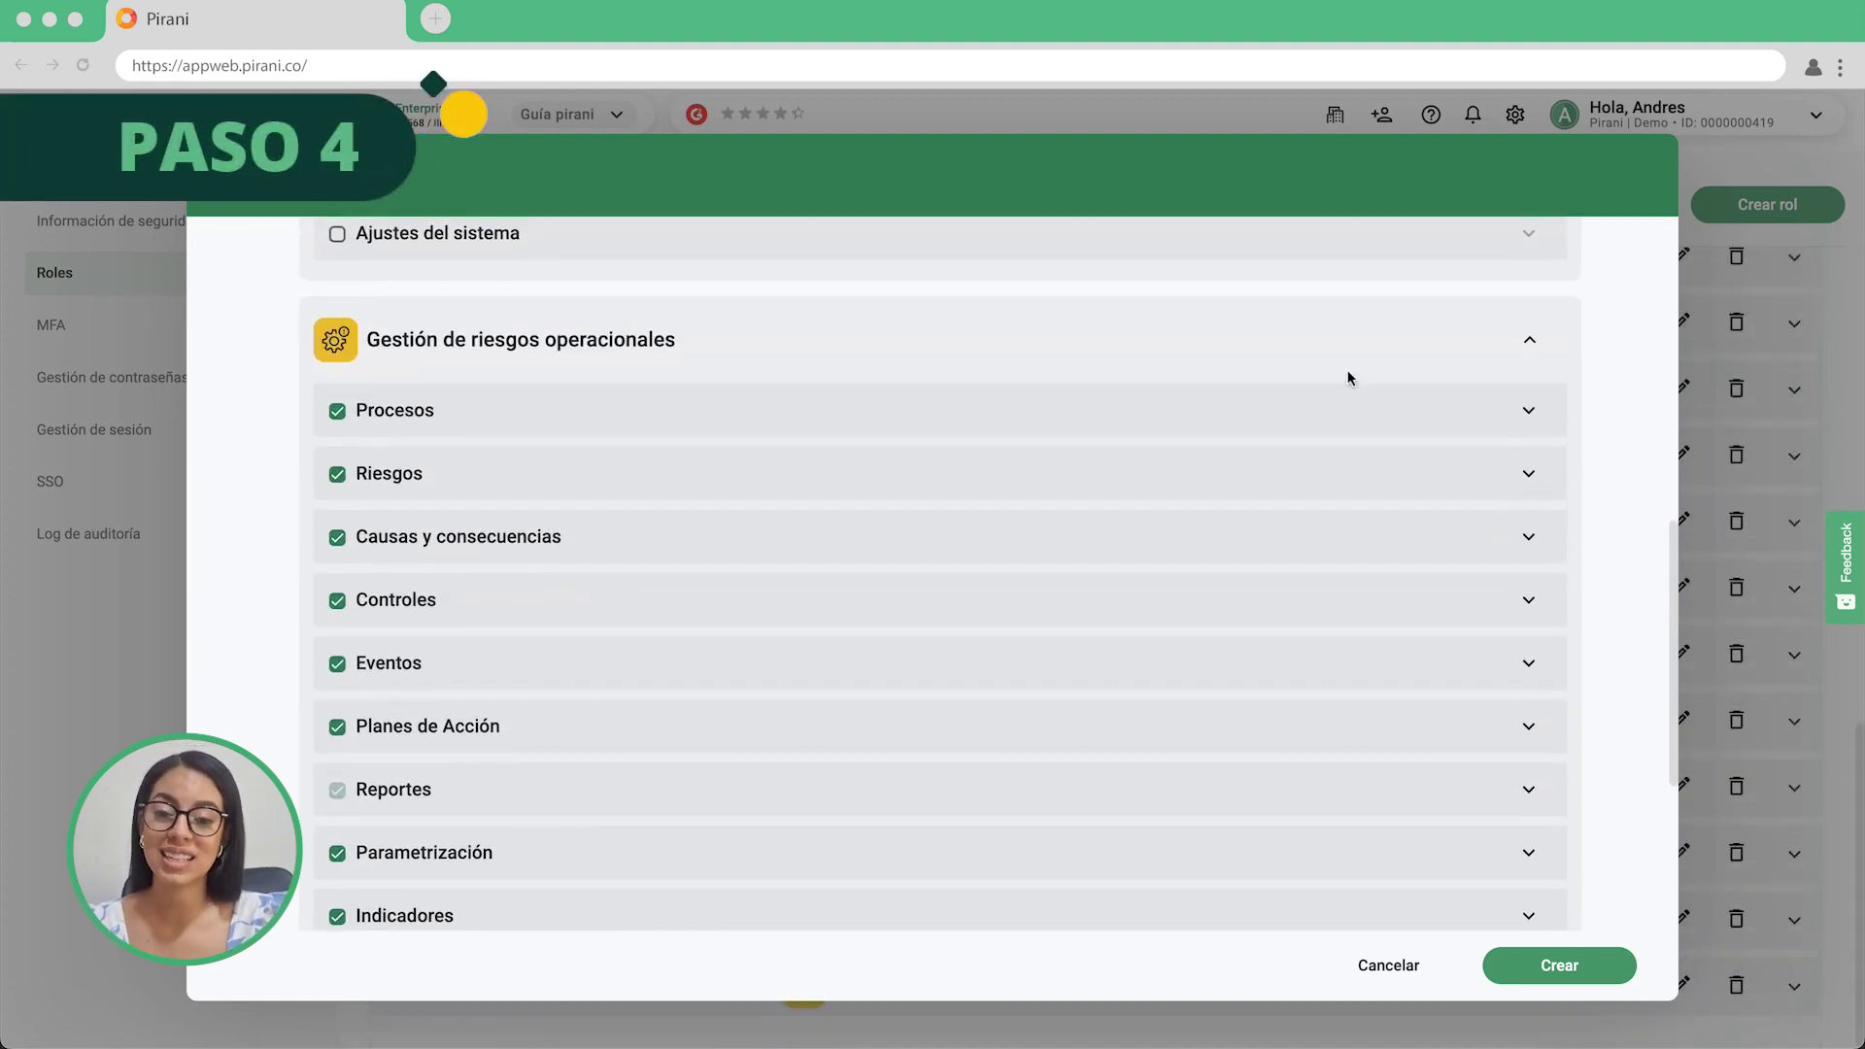
Grant the role Crear, Editar, Eliminar and Exportar permissions on Procesos.
{"action": "left_click", "coordinate": [1527, 415]}
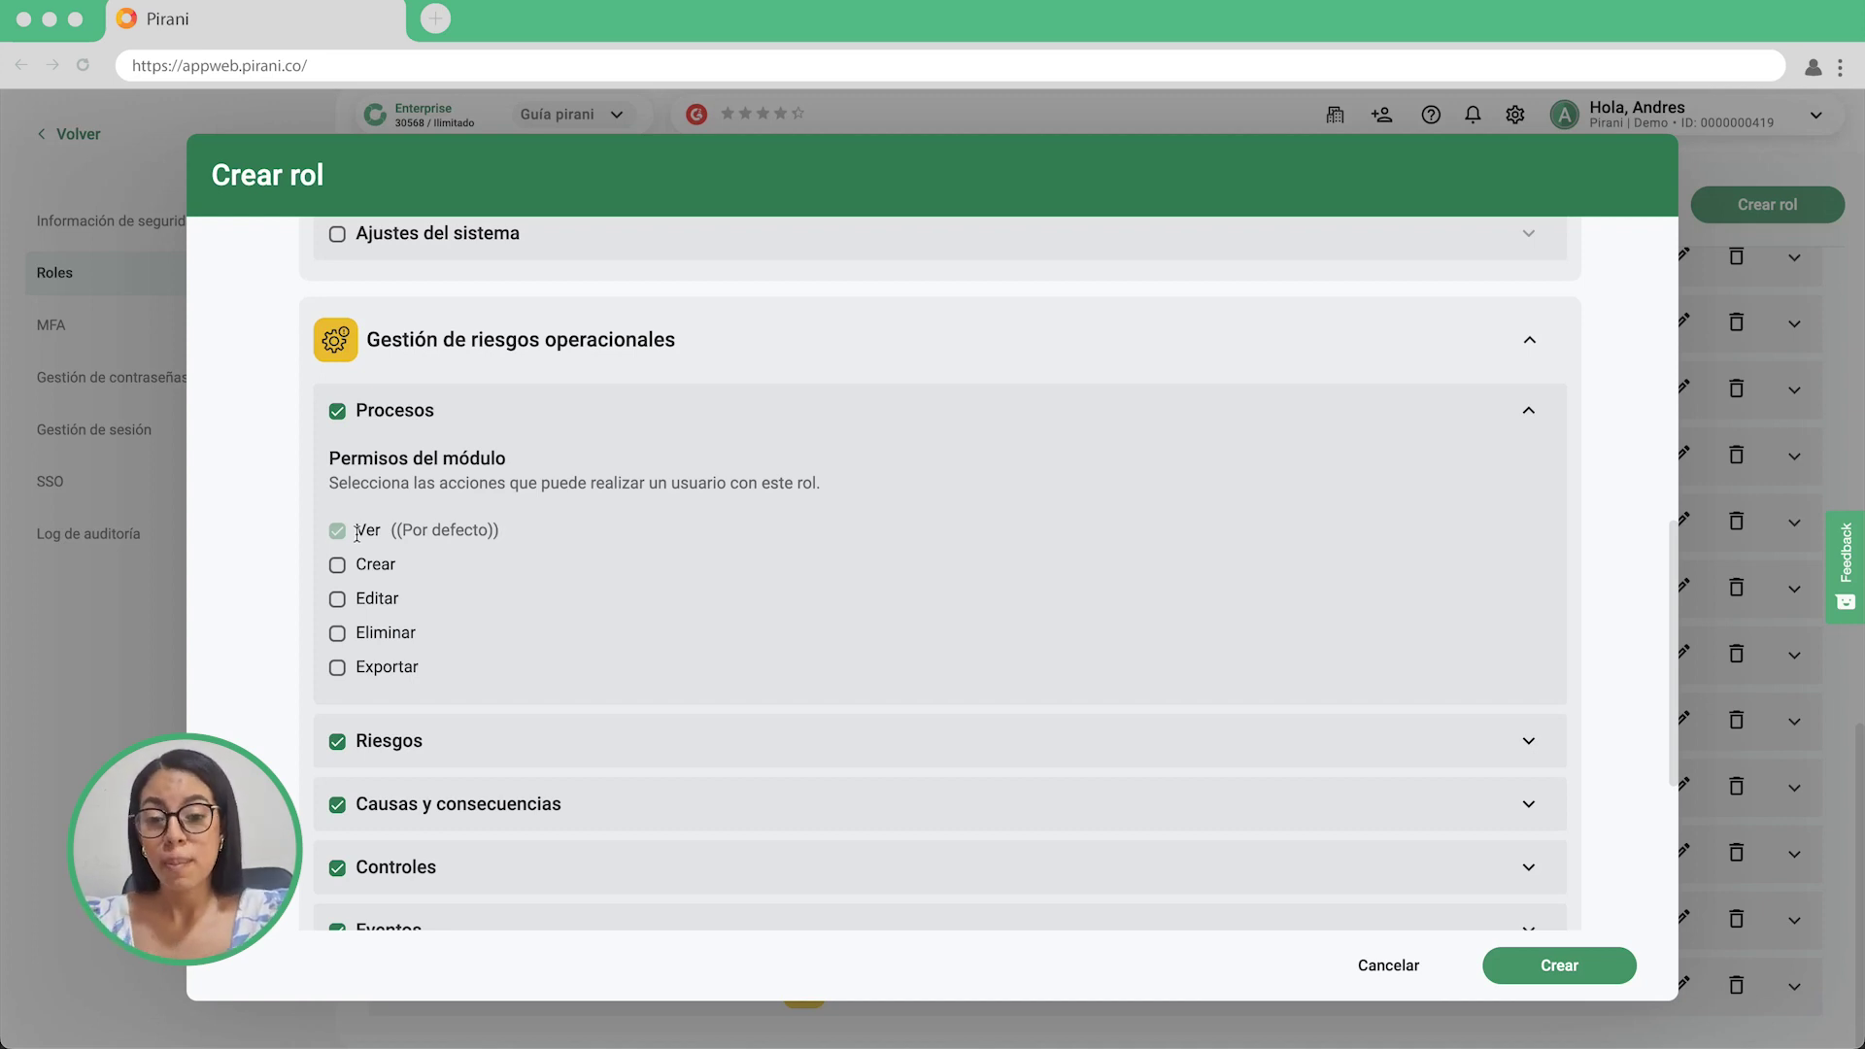
{"action": "left_click", "coordinate": [337, 565]}
{"action": "left_click", "coordinate": [337, 599]}
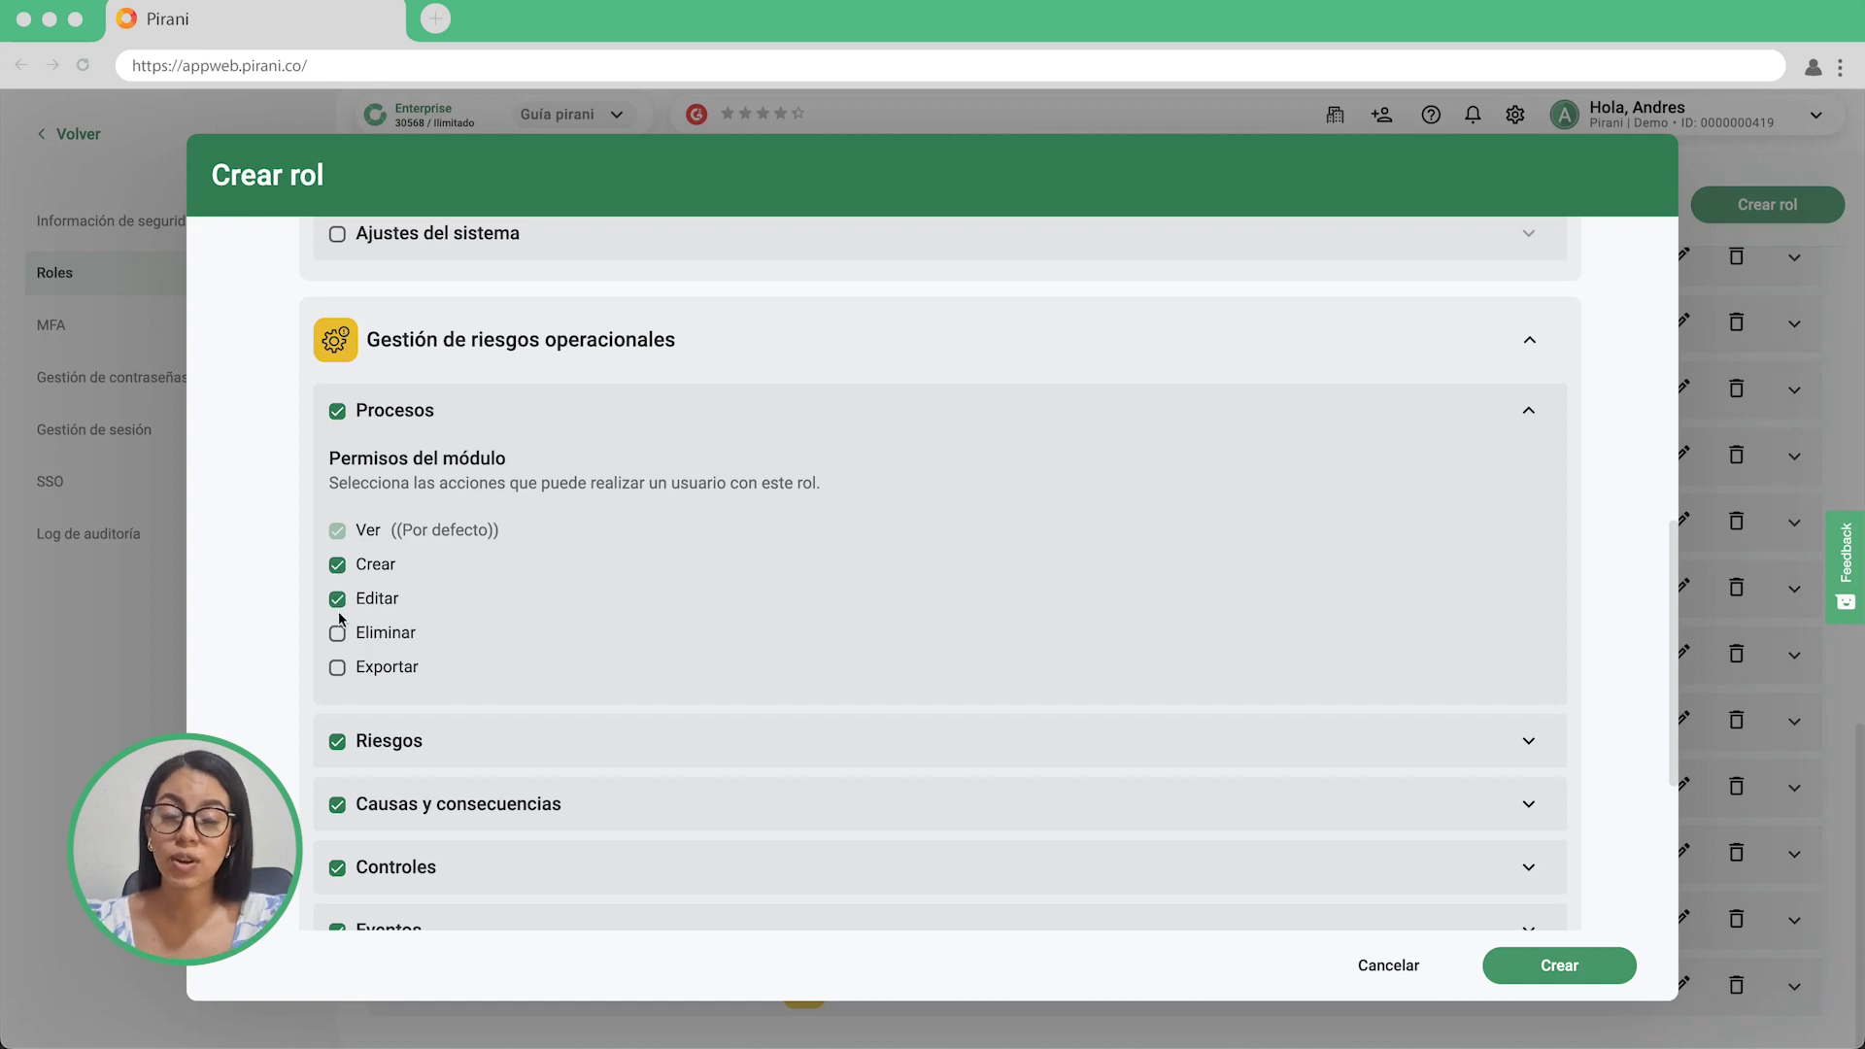
{"action": "left_click", "coordinate": [337, 633]}
{"action": "left_click", "coordinate": [338, 670]}
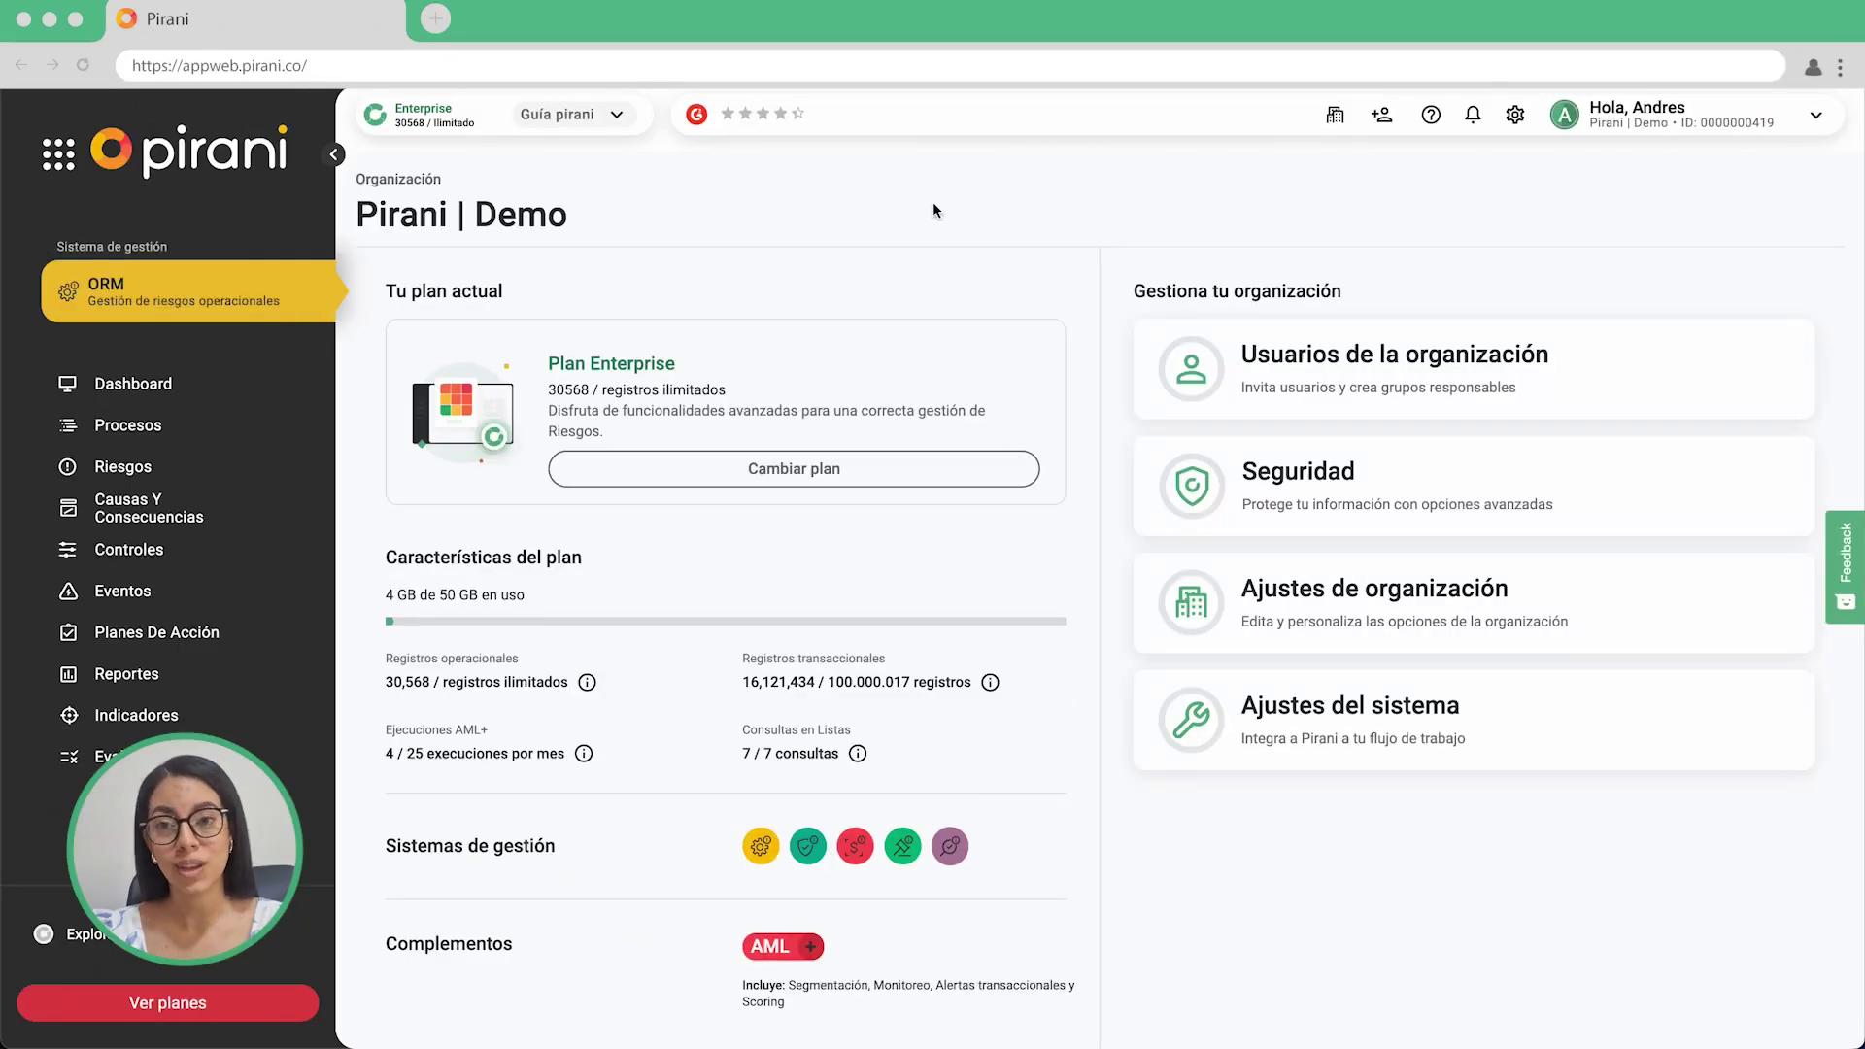
Enter an invitee's e-mail under organization users, review assignable roles, then switch to Usuarios reportadores.
{"action": "left_click", "coordinate": [1614, 388]}
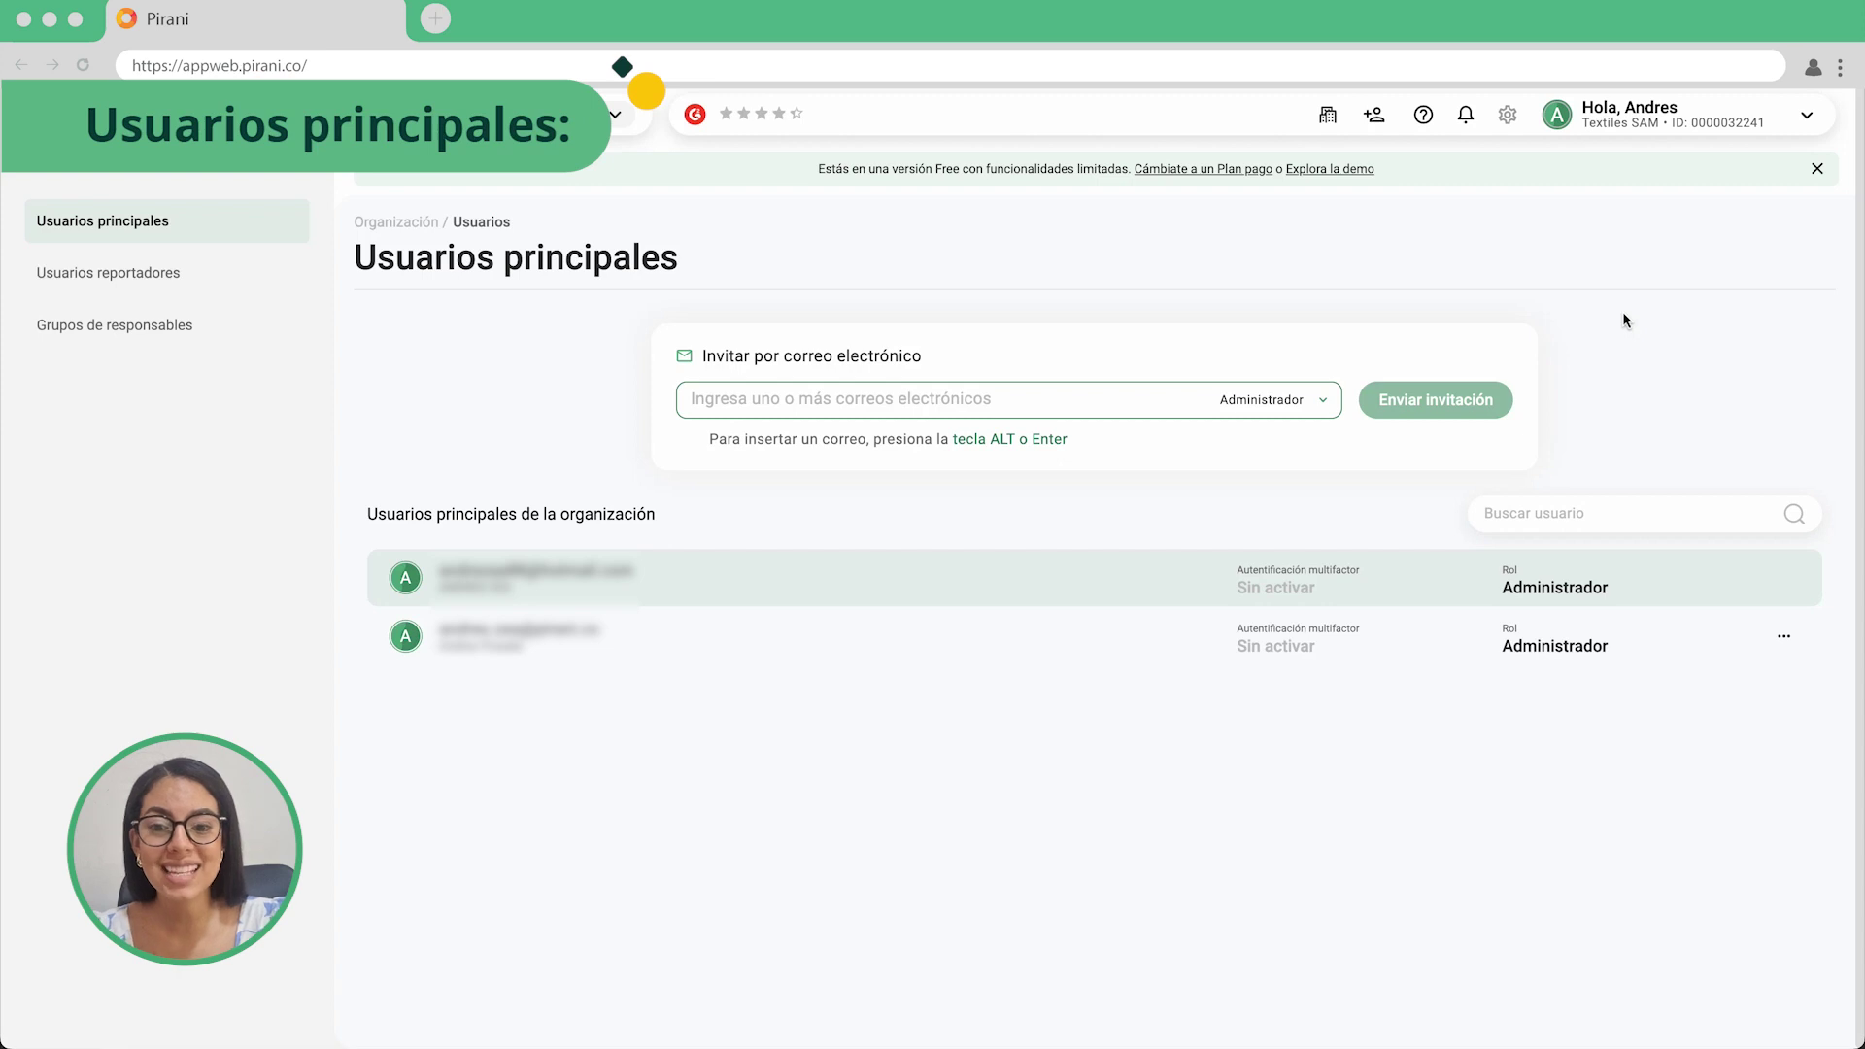
{"action": "left_click", "coordinate": [1111, 404]}
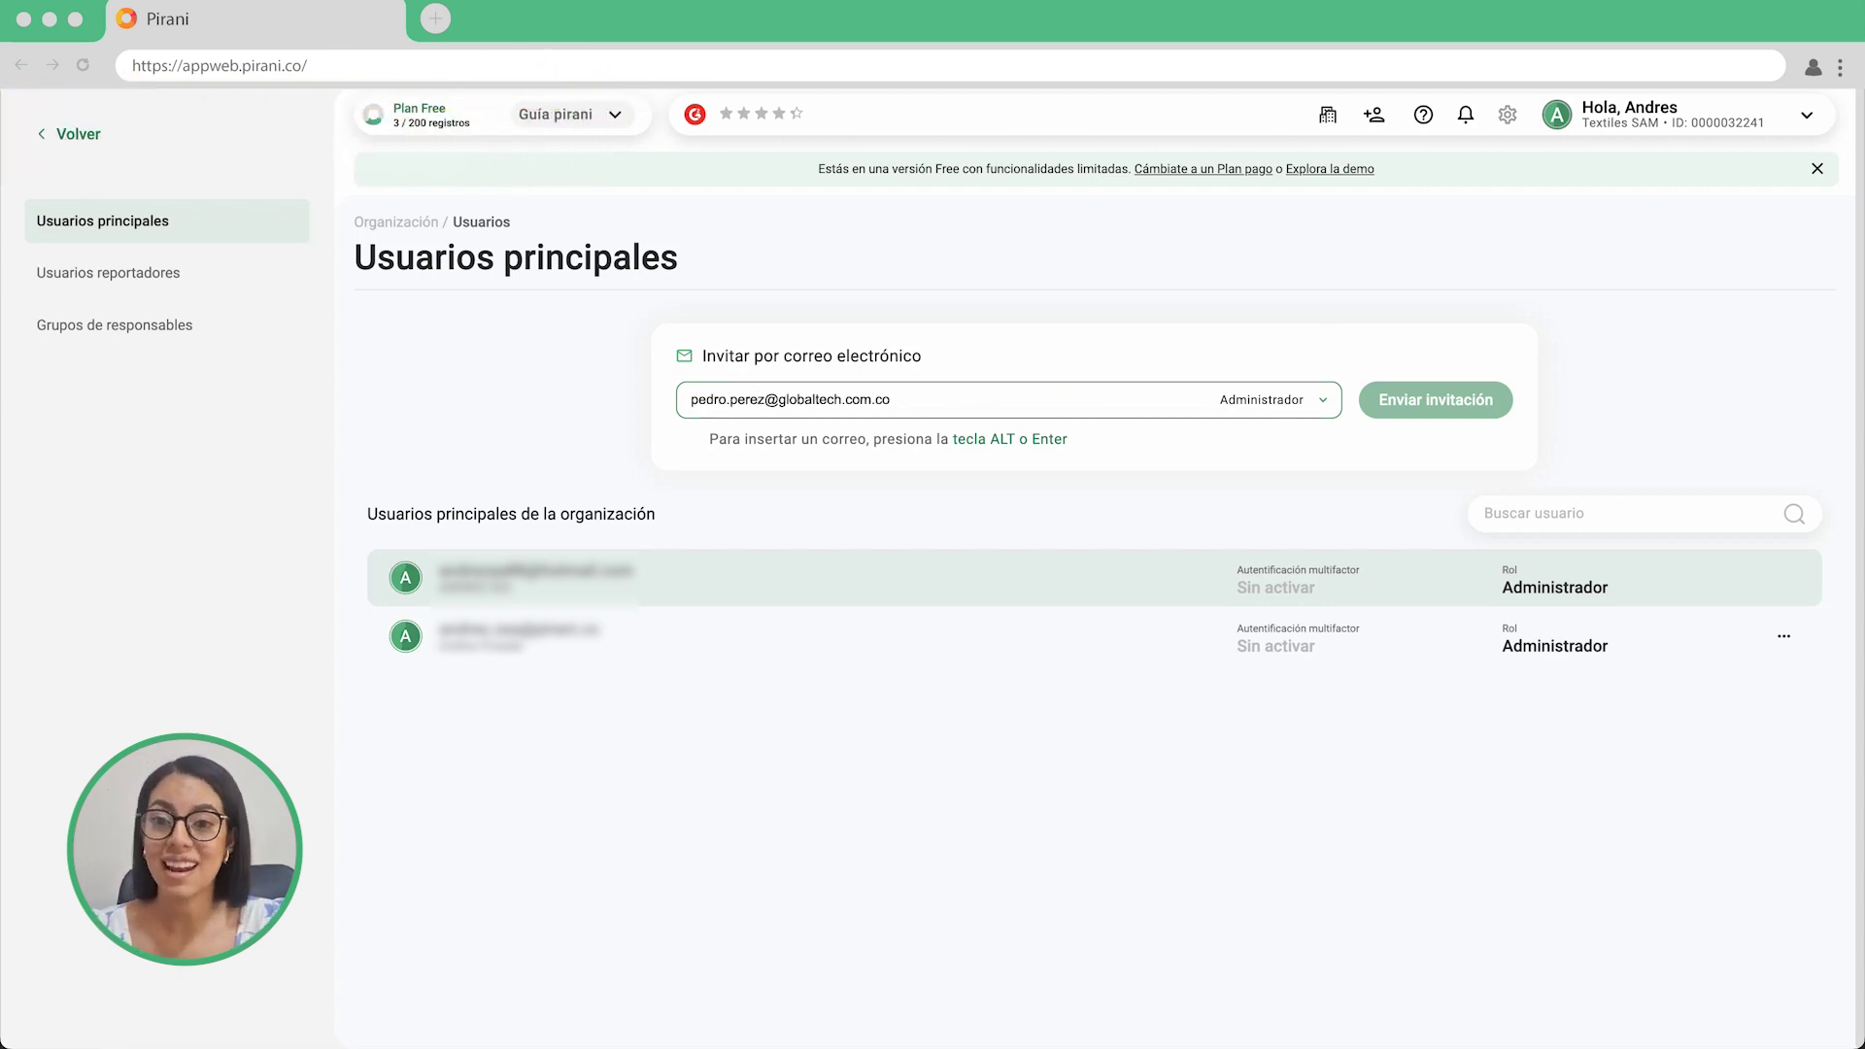
{"action": "left_click", "coordinate": [1324, 401]}
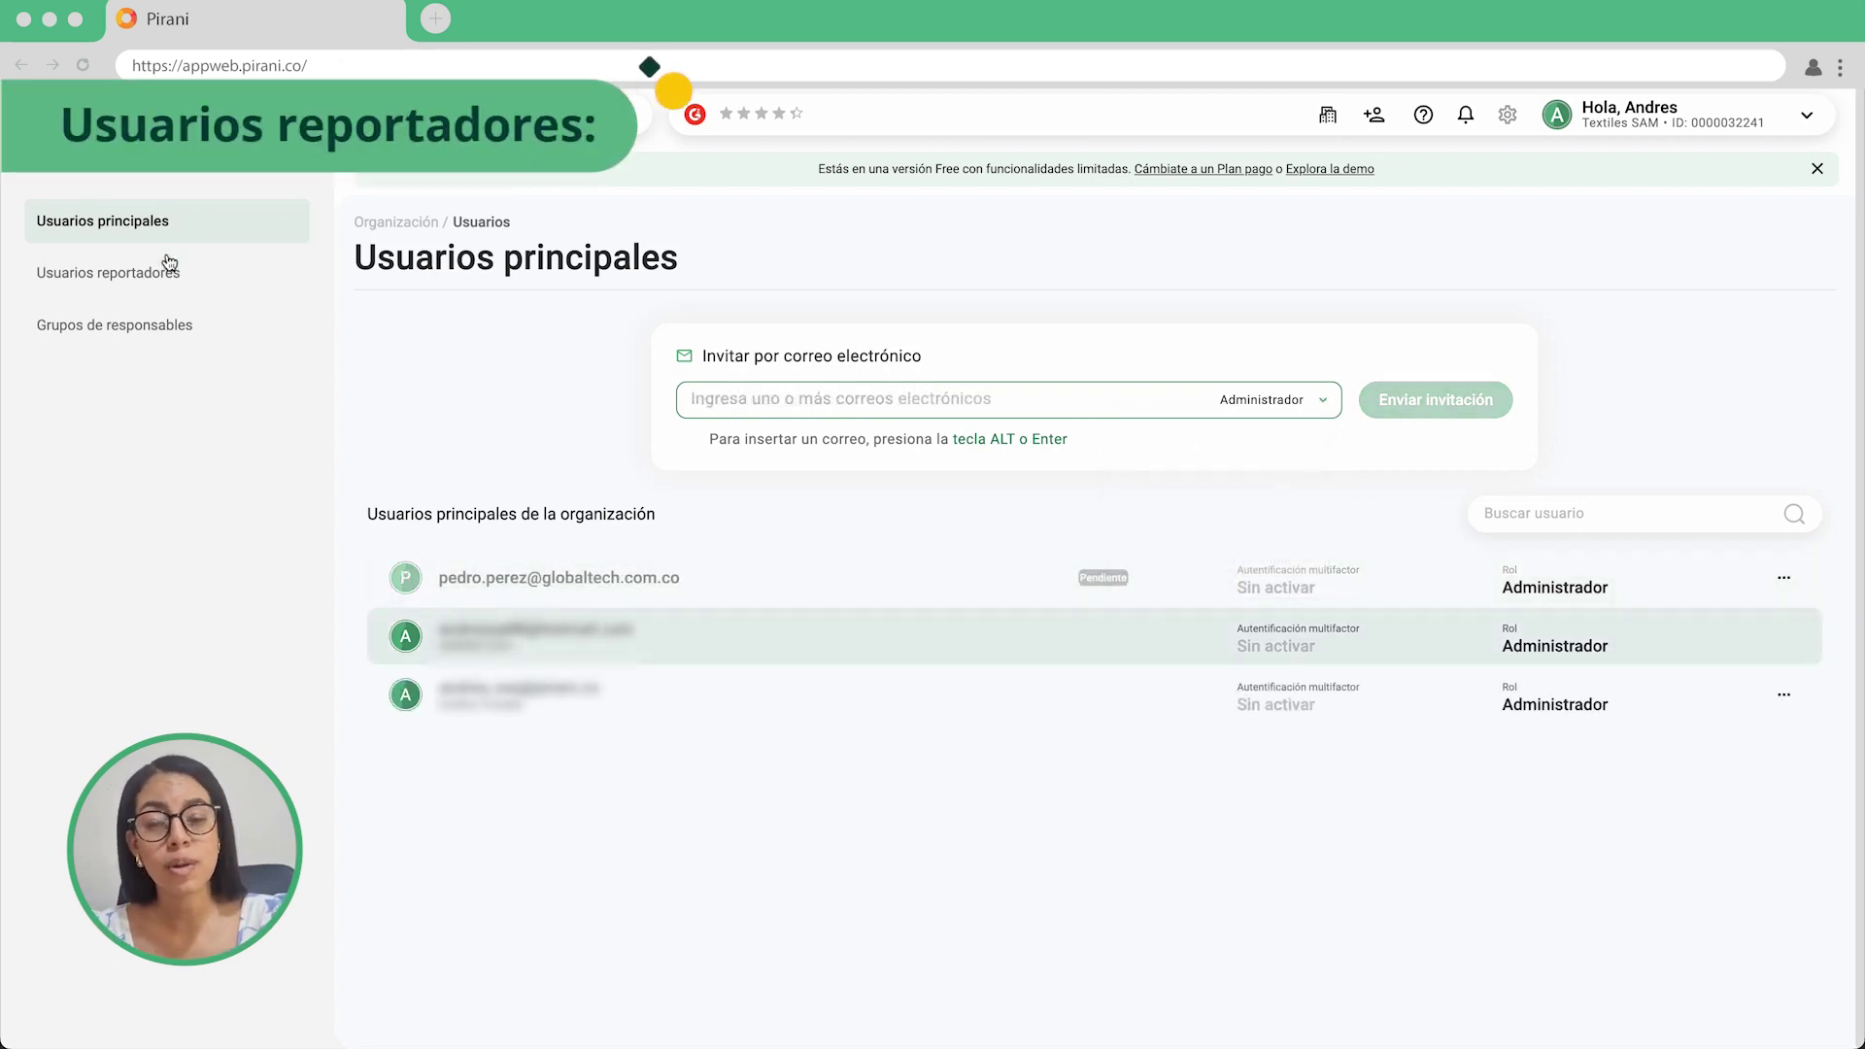
{"action": "left_click", "coordinate": [169, 289]}
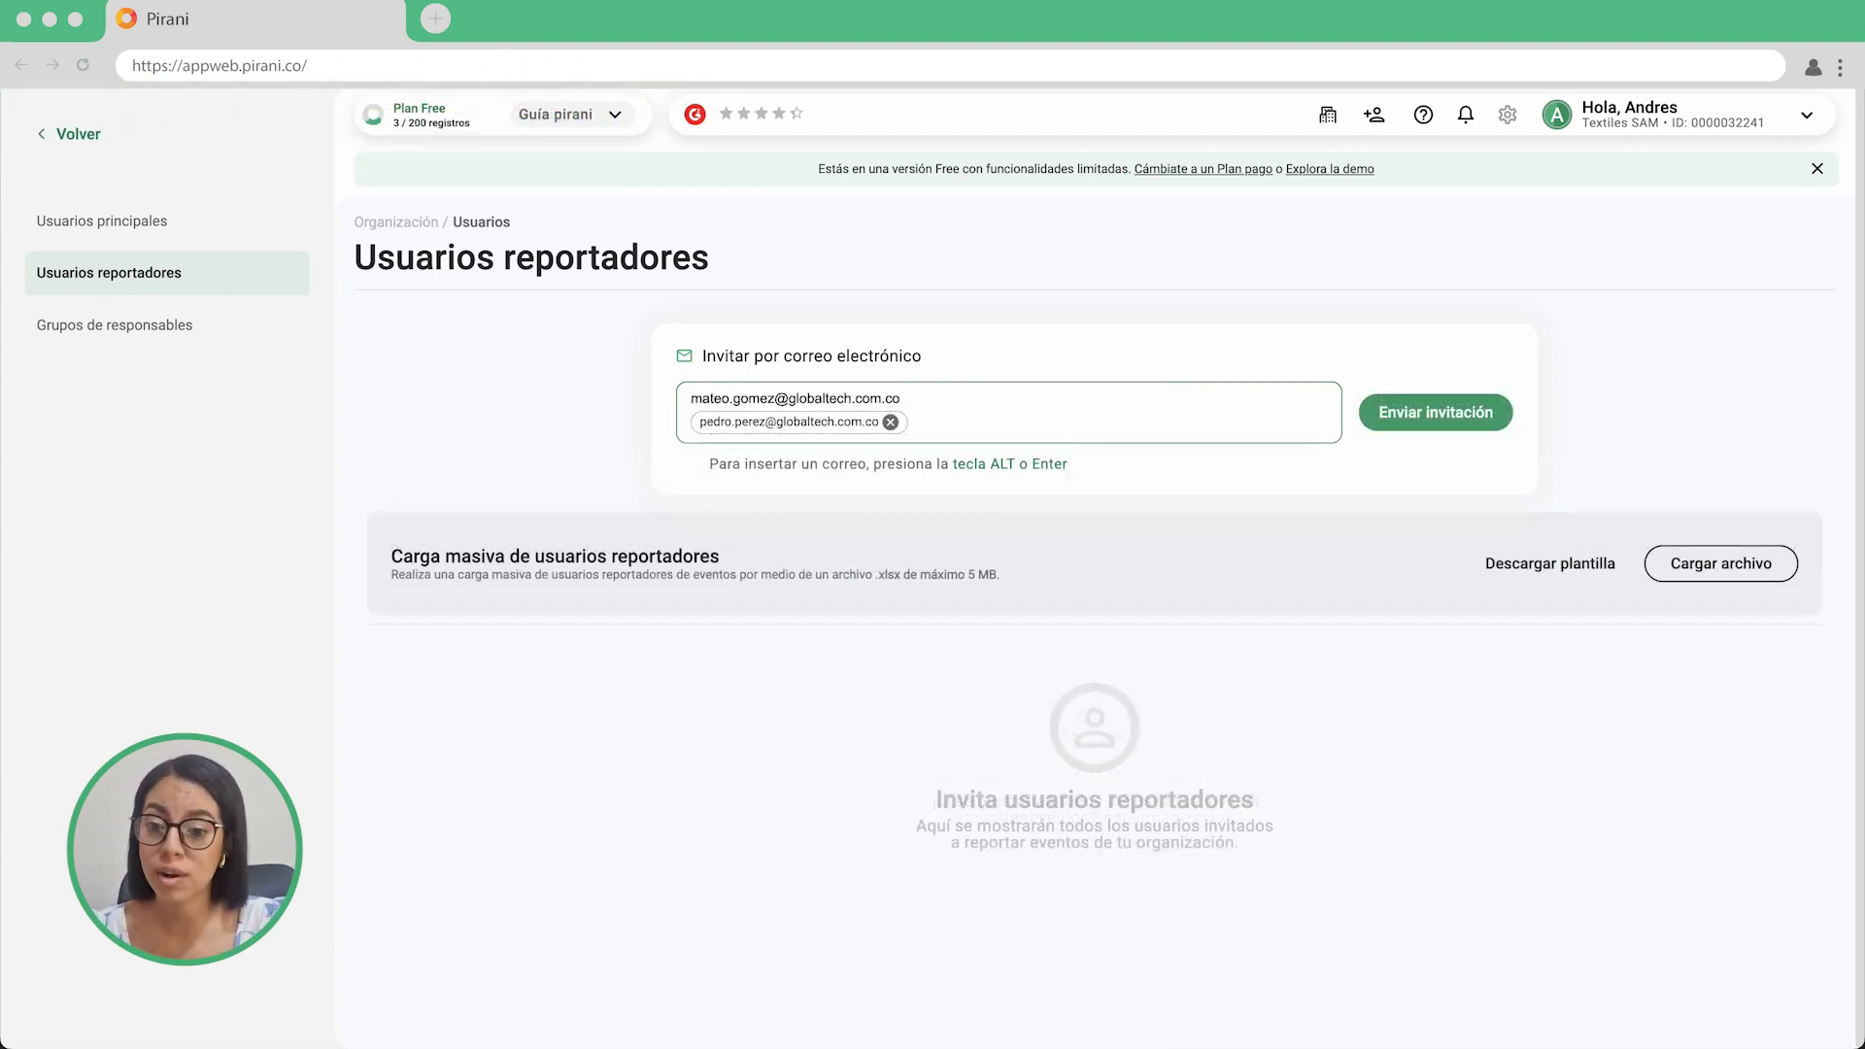
Add the second reporter e-mail, send the invitations, skip file upload, and return to organization users.
{"action": "key", "text": "Return"}
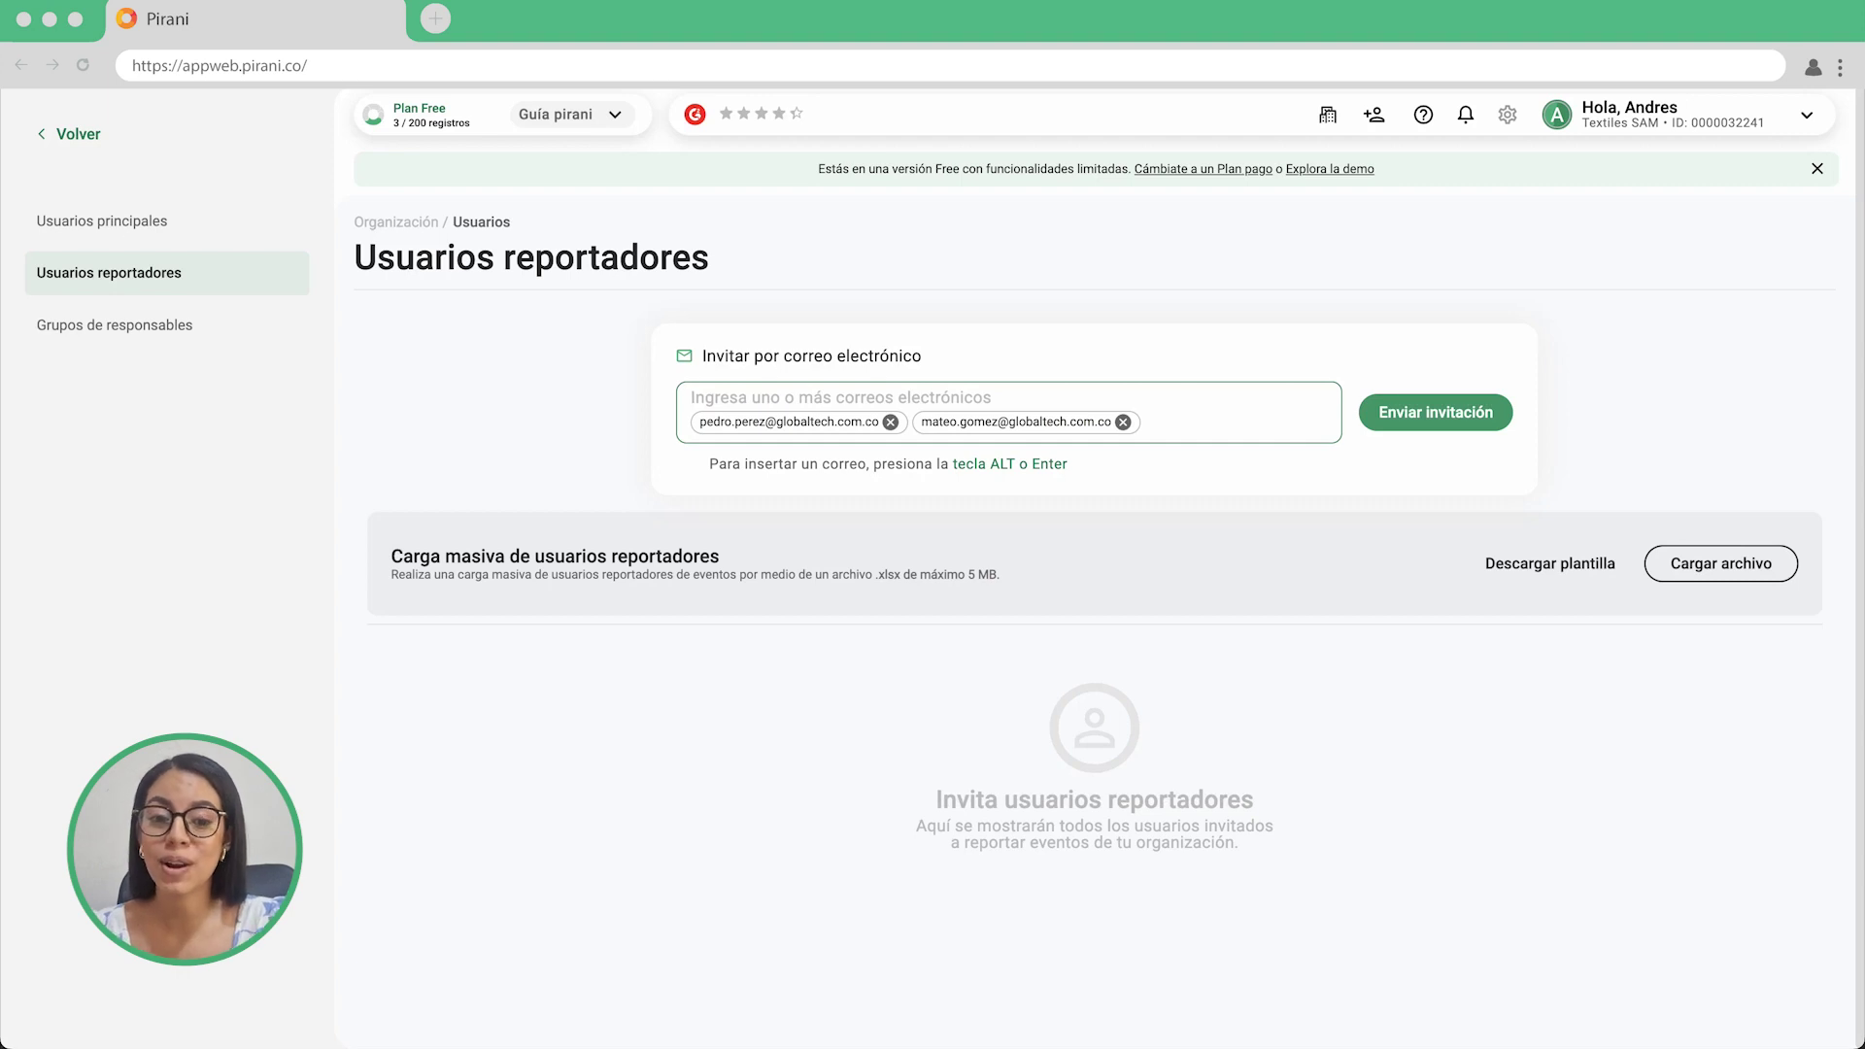
{"action": "left_click", "coordinate": [1444, 417]}
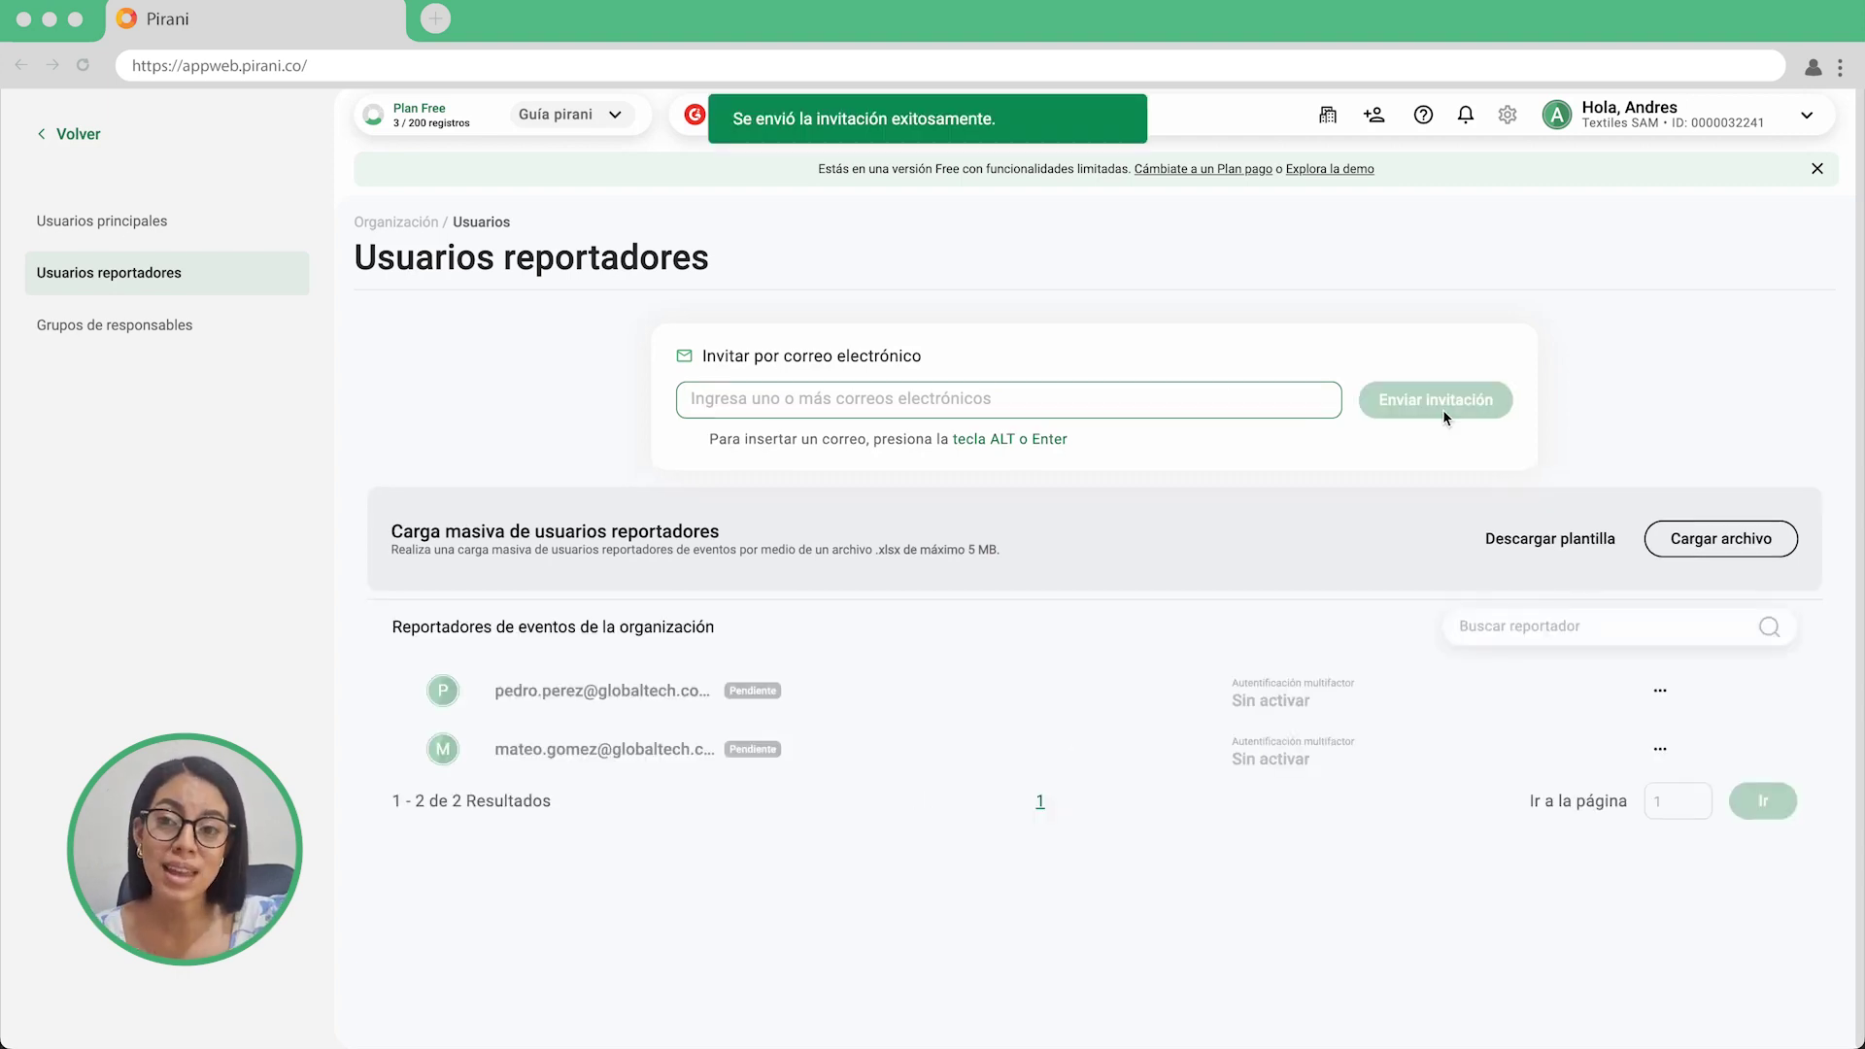
{"action": "left_click", "coordinate": [1738, 544]}
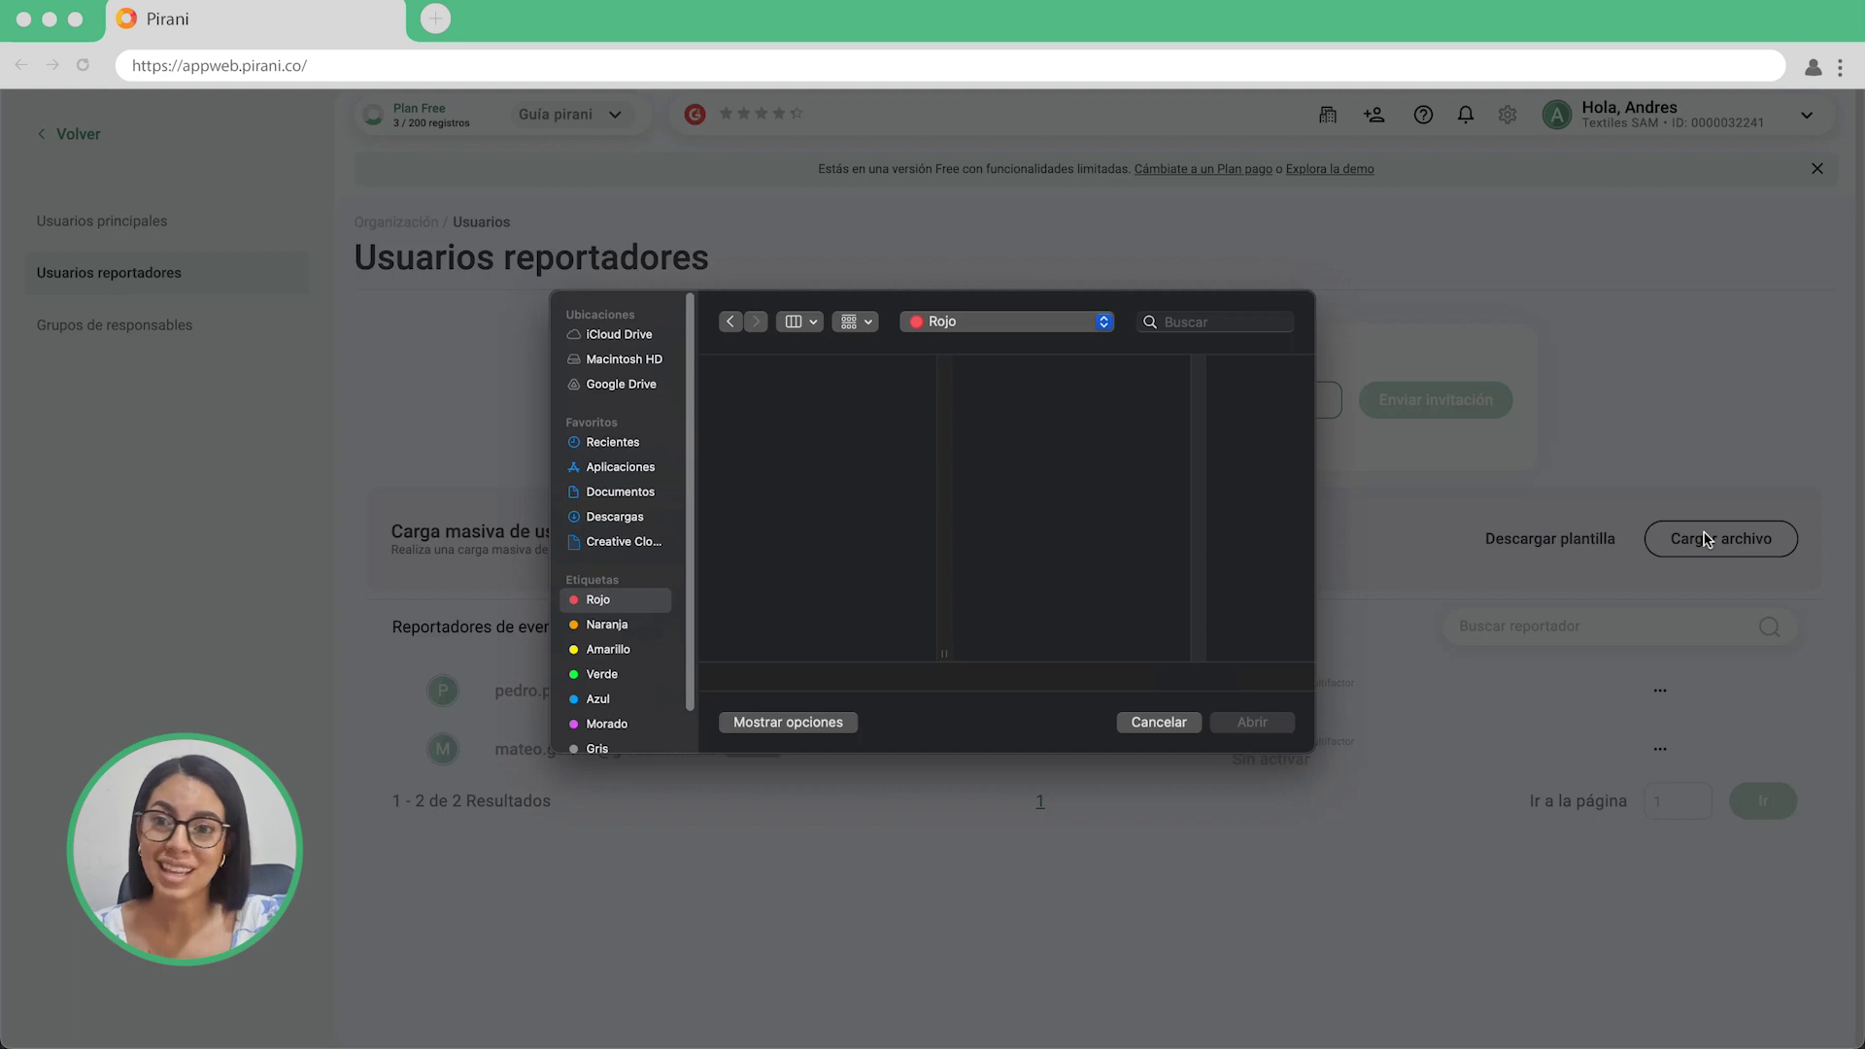
{"action": "left_click", "coordinate": [1147, 721]}
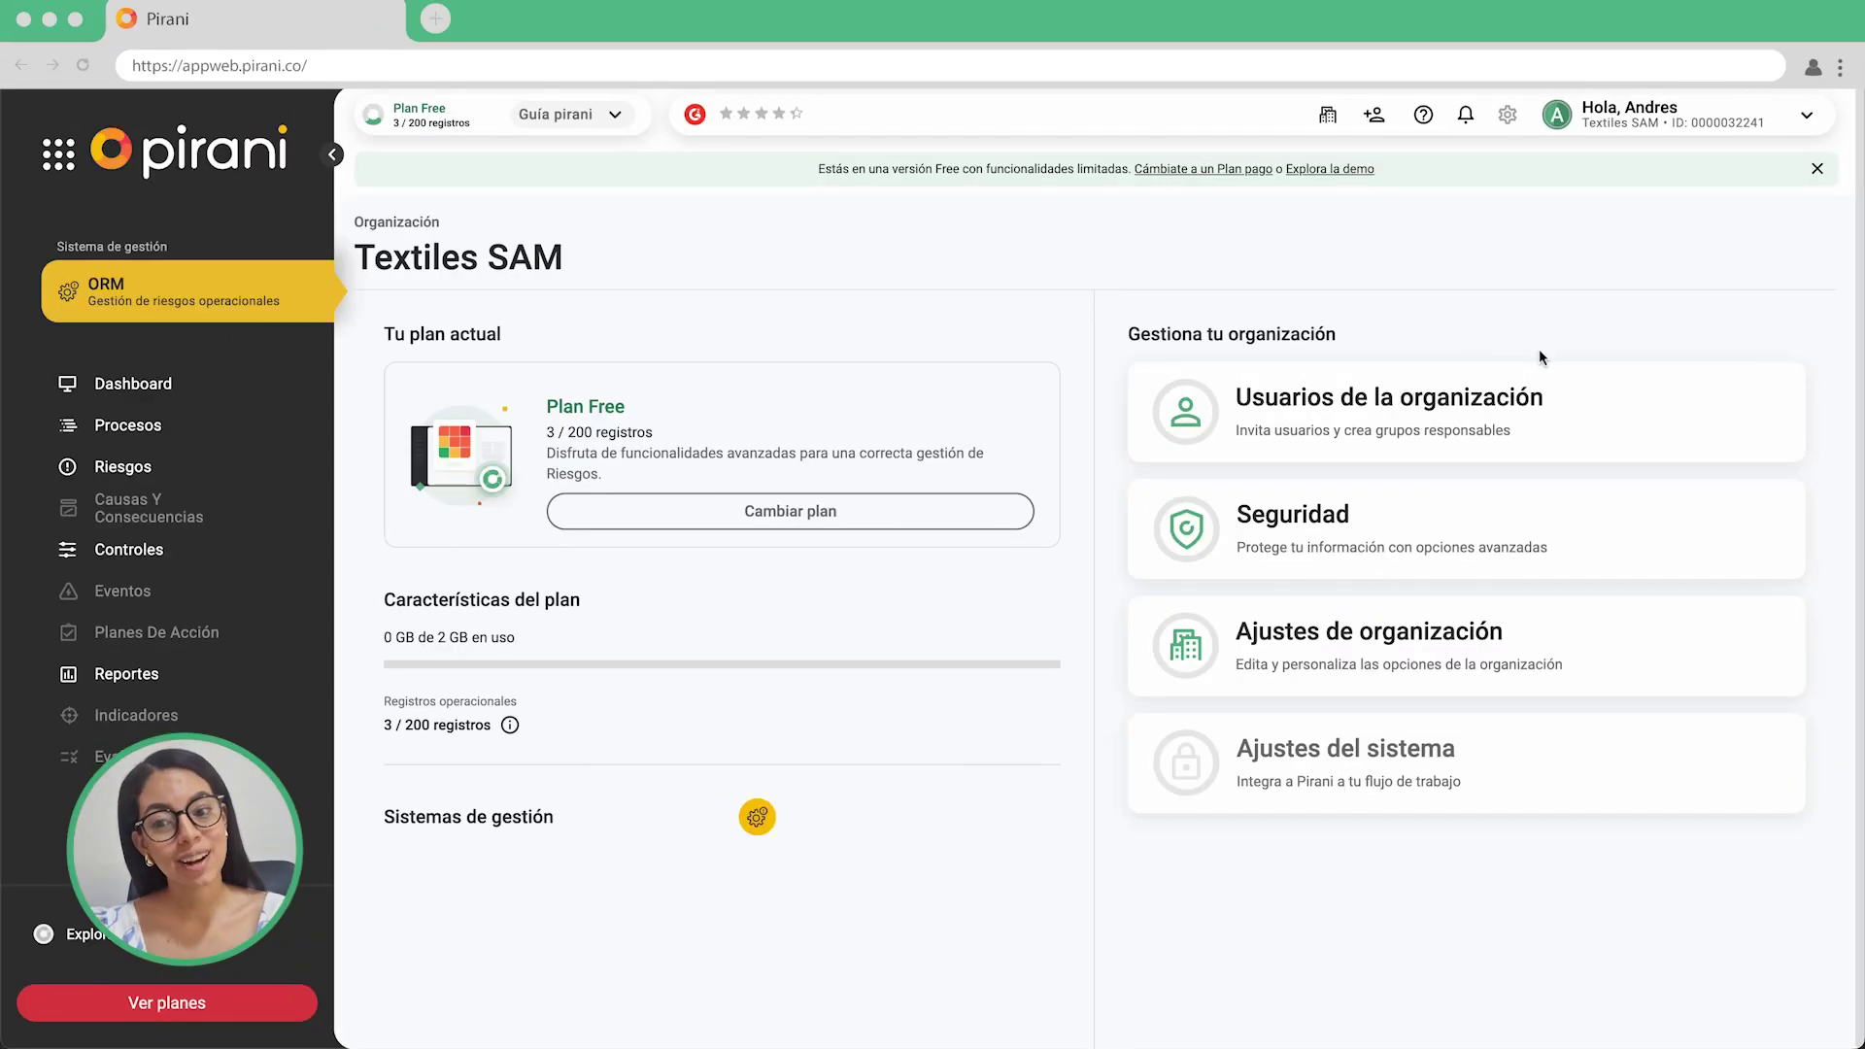
{"action": "left_click", "coordinate": [1632, 408]}
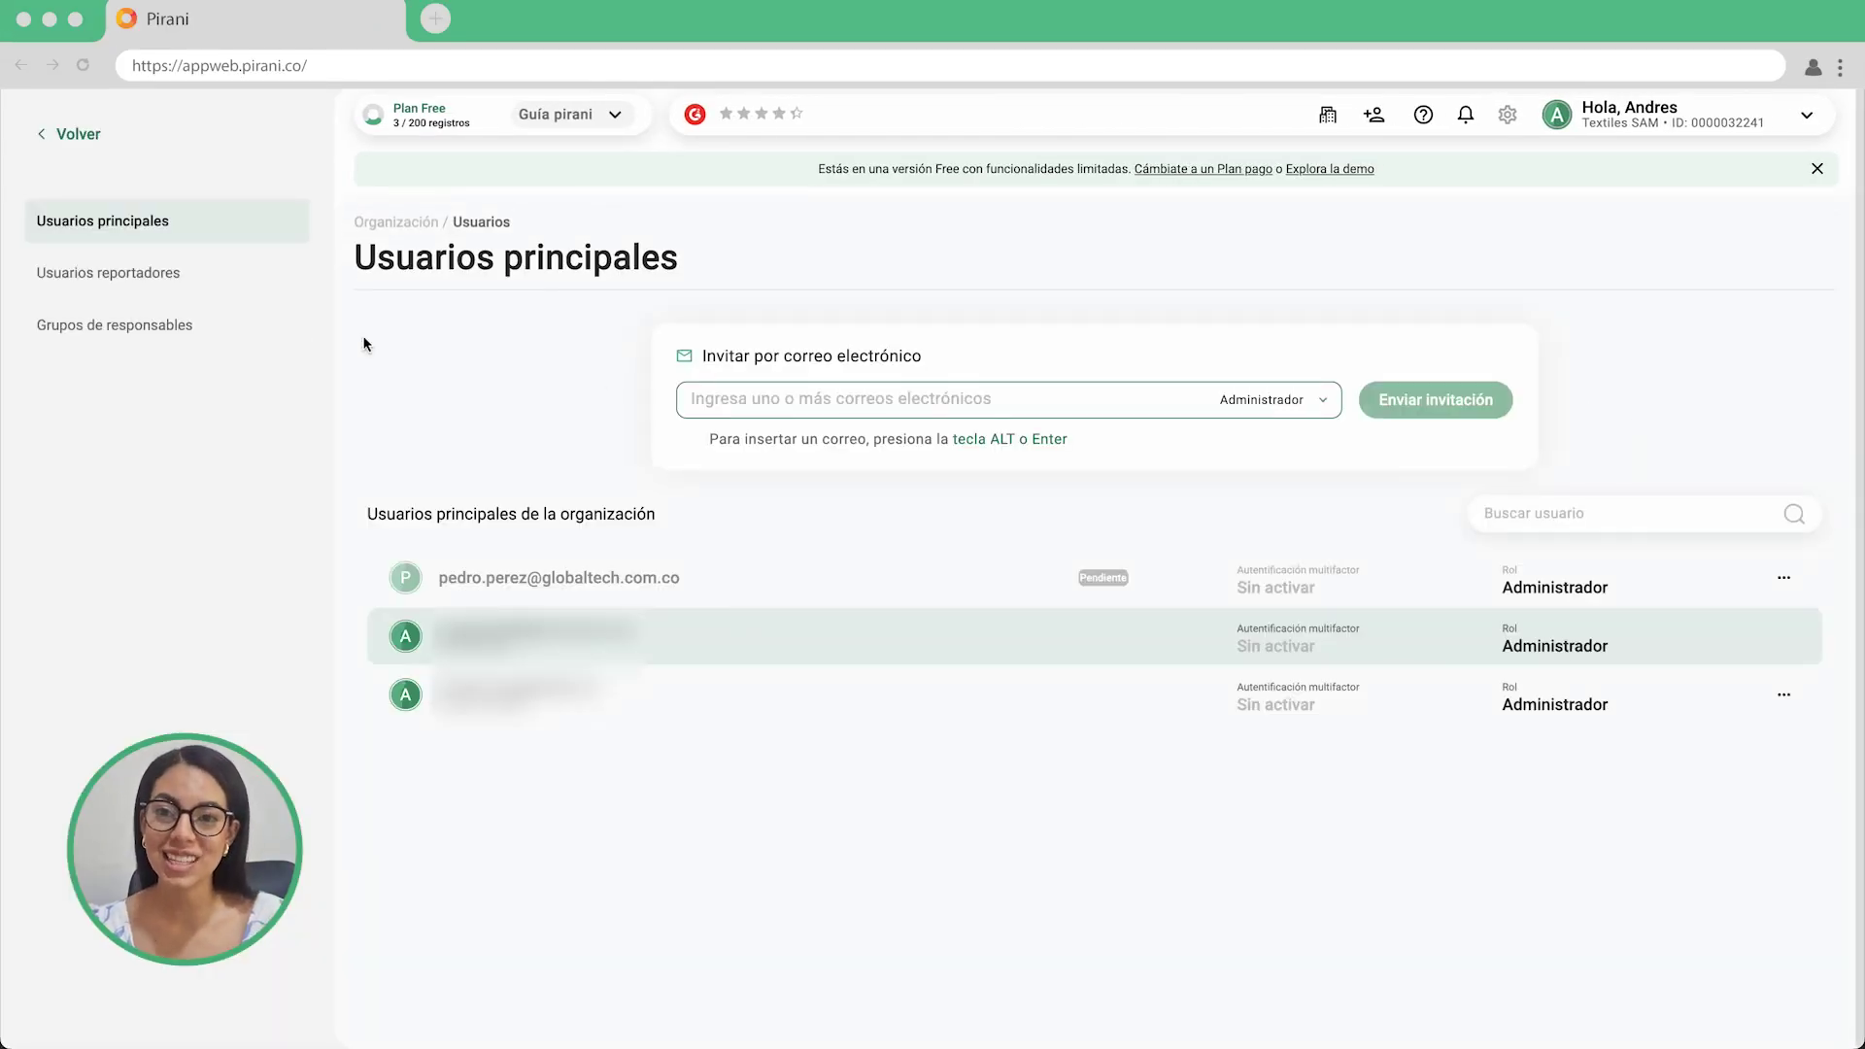
Go to Grupos de responsables, which lists only the Principal system group.
{"action": "left_click", "coordinate": [268, 336]}
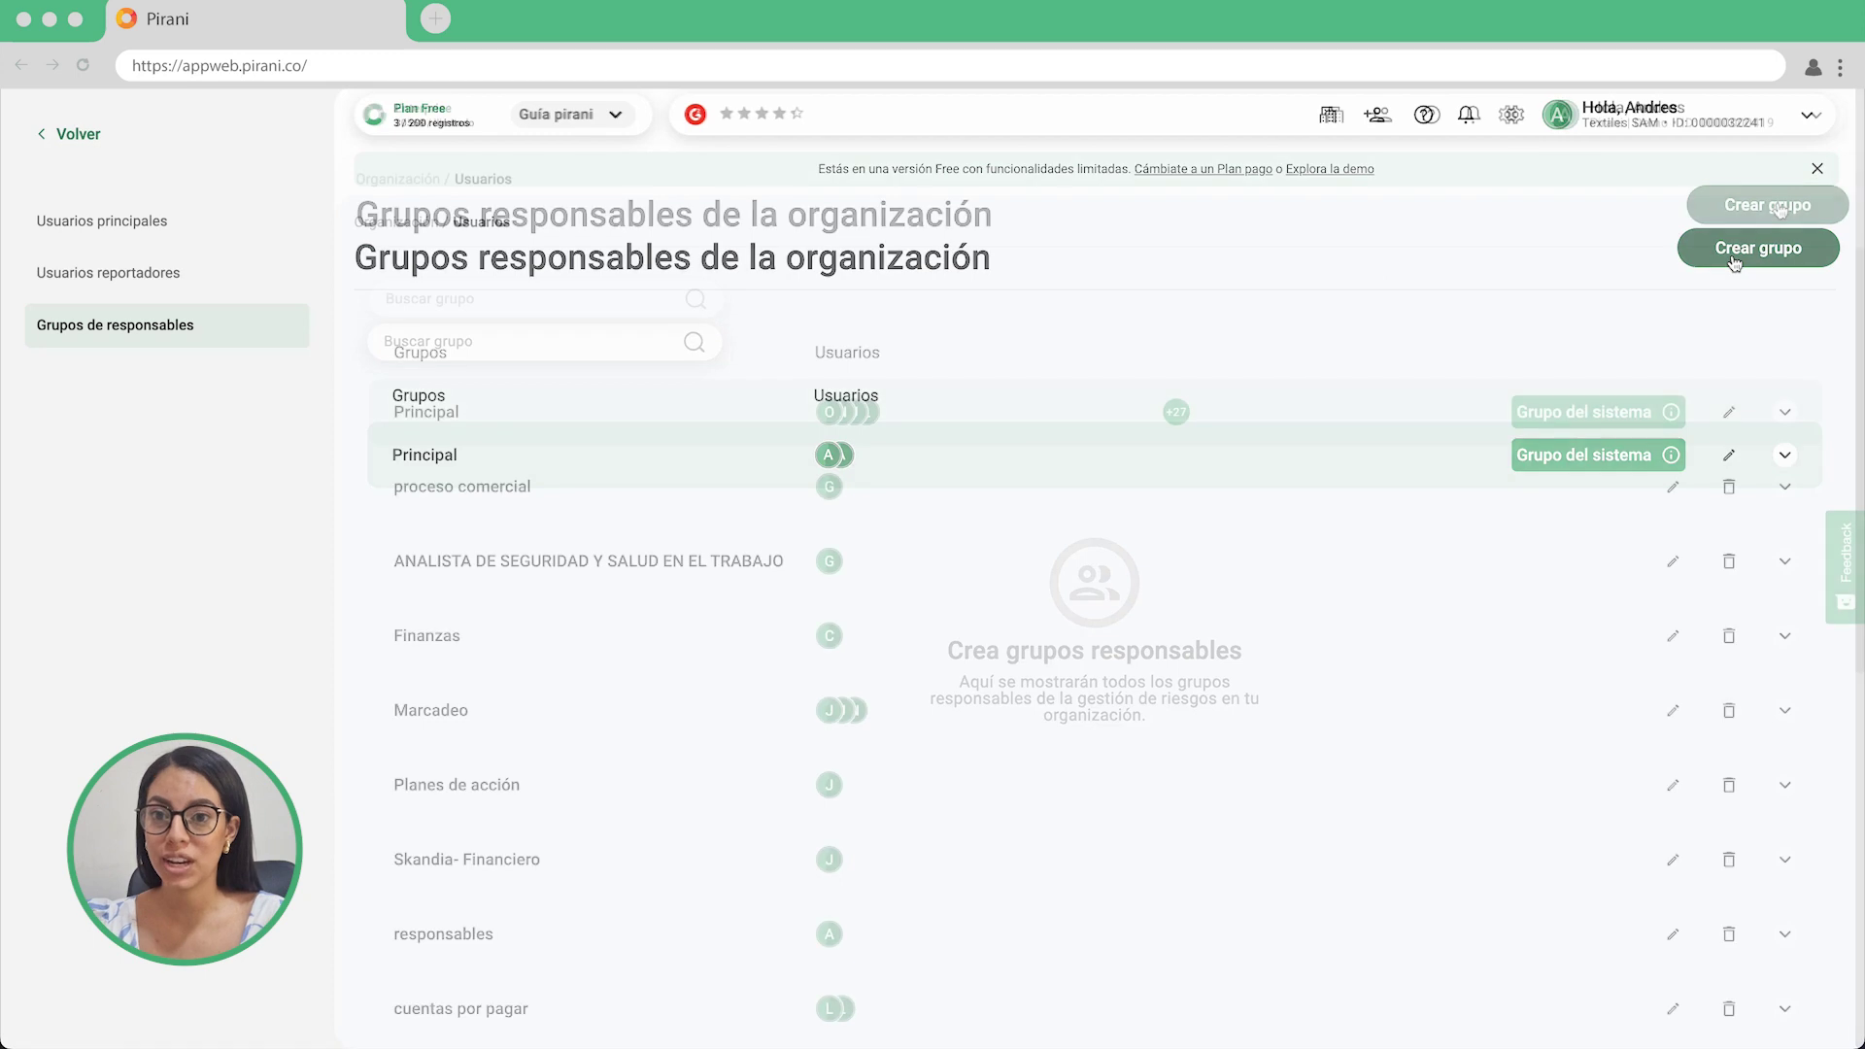
Create the group 'Auditores externos' with description 'Grupo creado para monitoreo por parte de los auditores extrernos'.
{"action": "left_click", "coordinate": [1781, 207]}
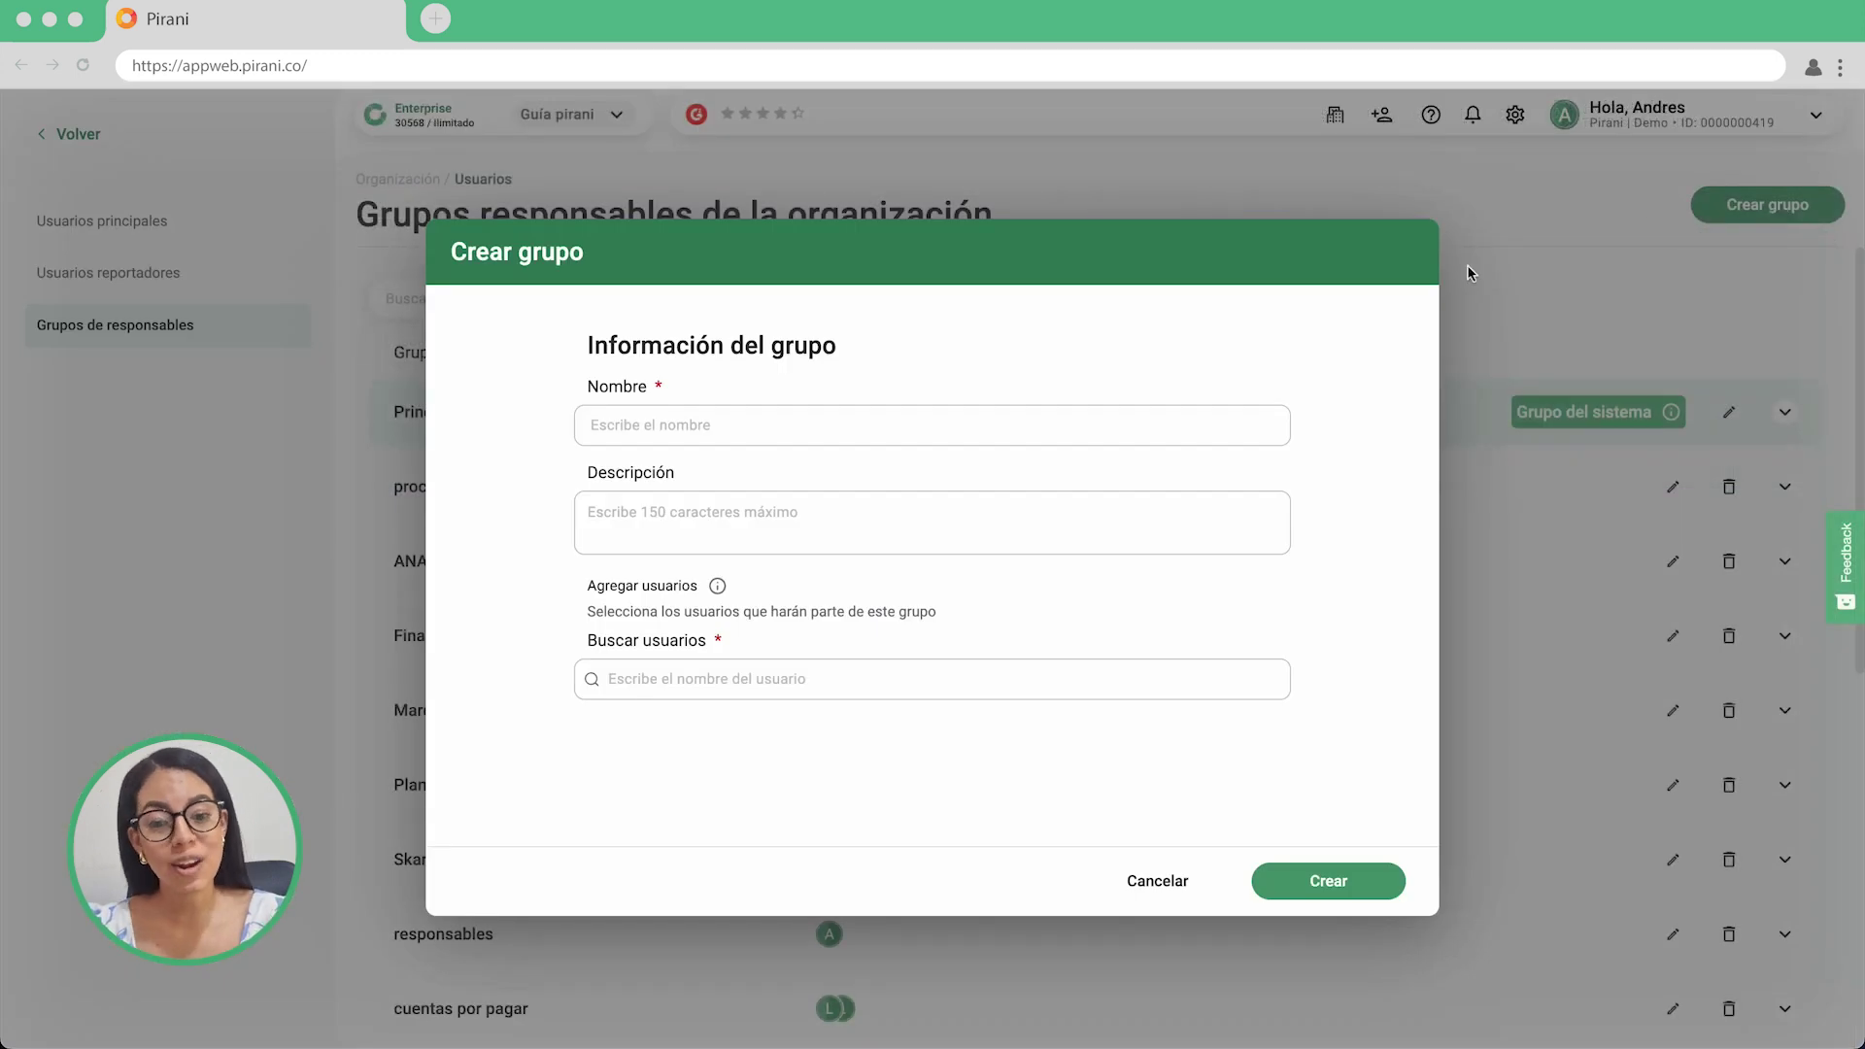
{"action": "left_click", "coordinate": [1220, 425]}
{"action": "type", "text": "Auditores externos"}
{"action": "key", "text": "Tab"}
{"action": "type", "text": "Grupo creado para monito"}
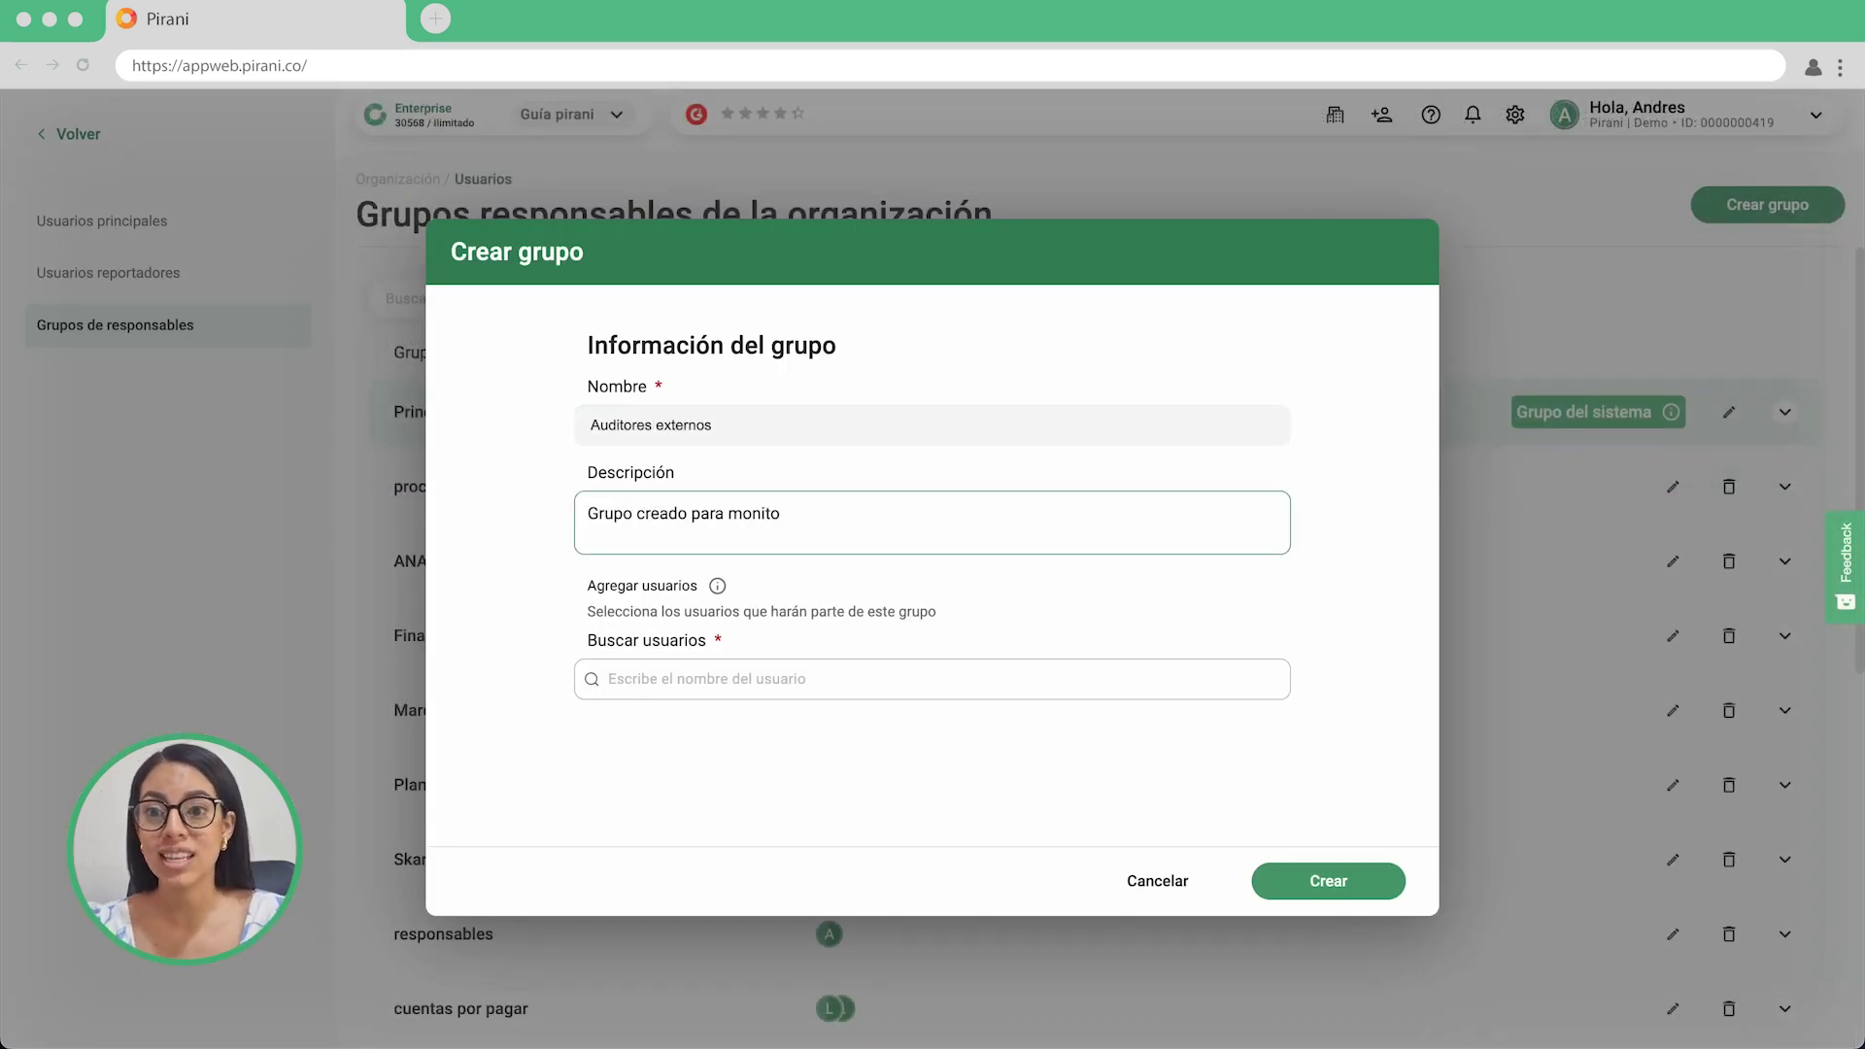
{"action": "type", "text": "reo por parte de los auditores extrernos"}
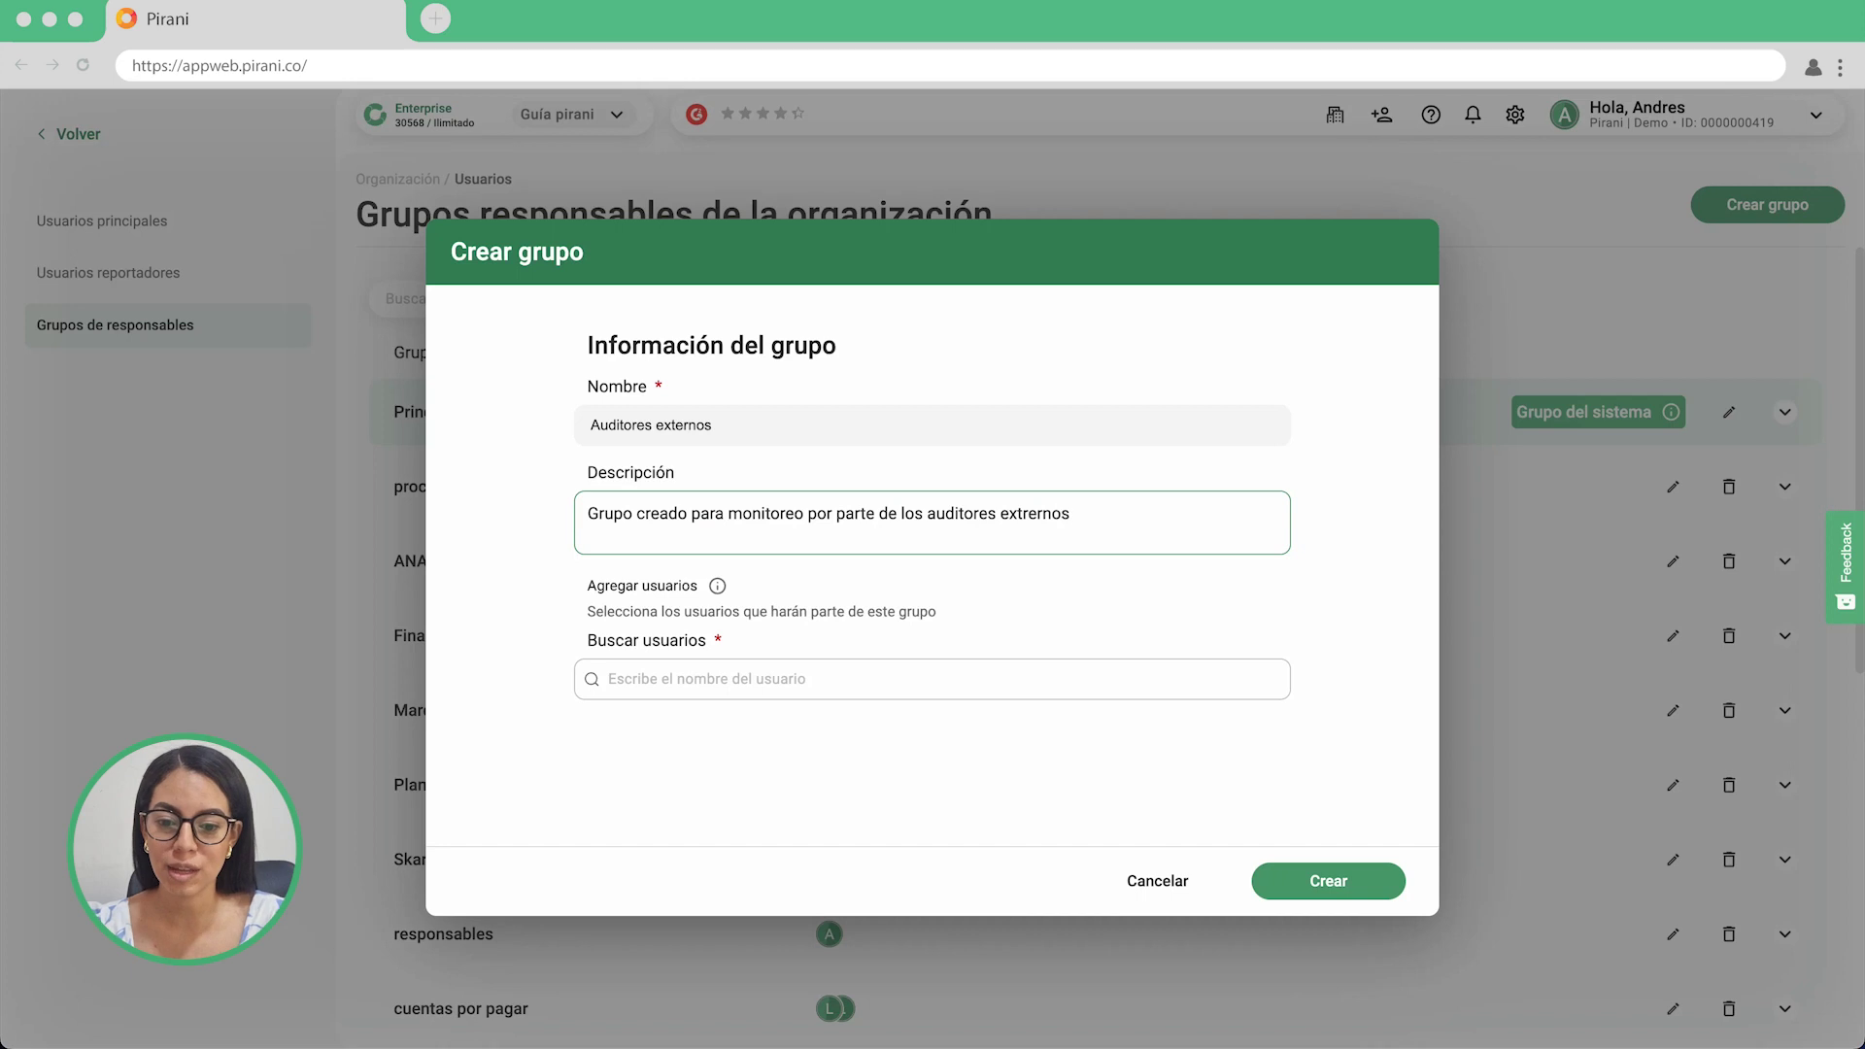
Add three users as members of the group from the Buscar usuarios list.
{"action": "left_click", "coordinate": [1196, 674]}
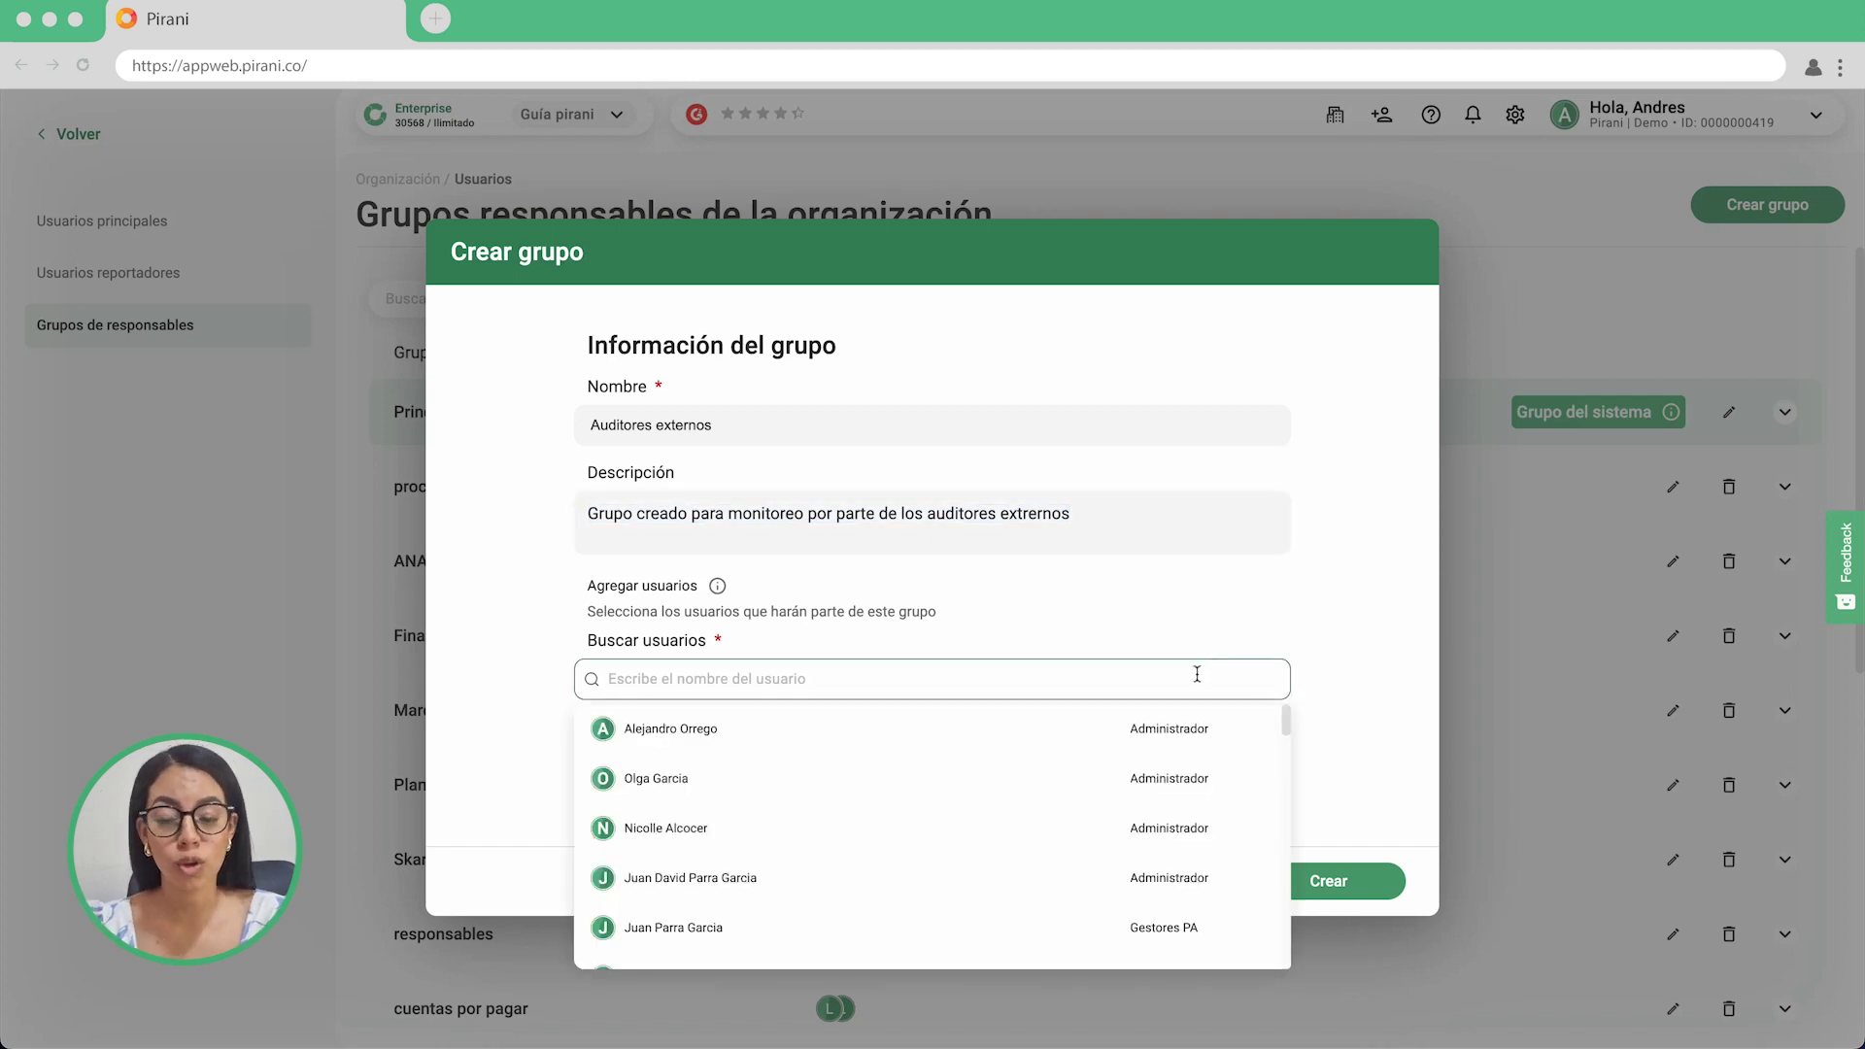
{"action": "scroll", "coordinate": [1085, 749], "scroll_direction": "down", "scroll_amount": 5}
{"action": "left_click", "coordinate": [1019, 761]}
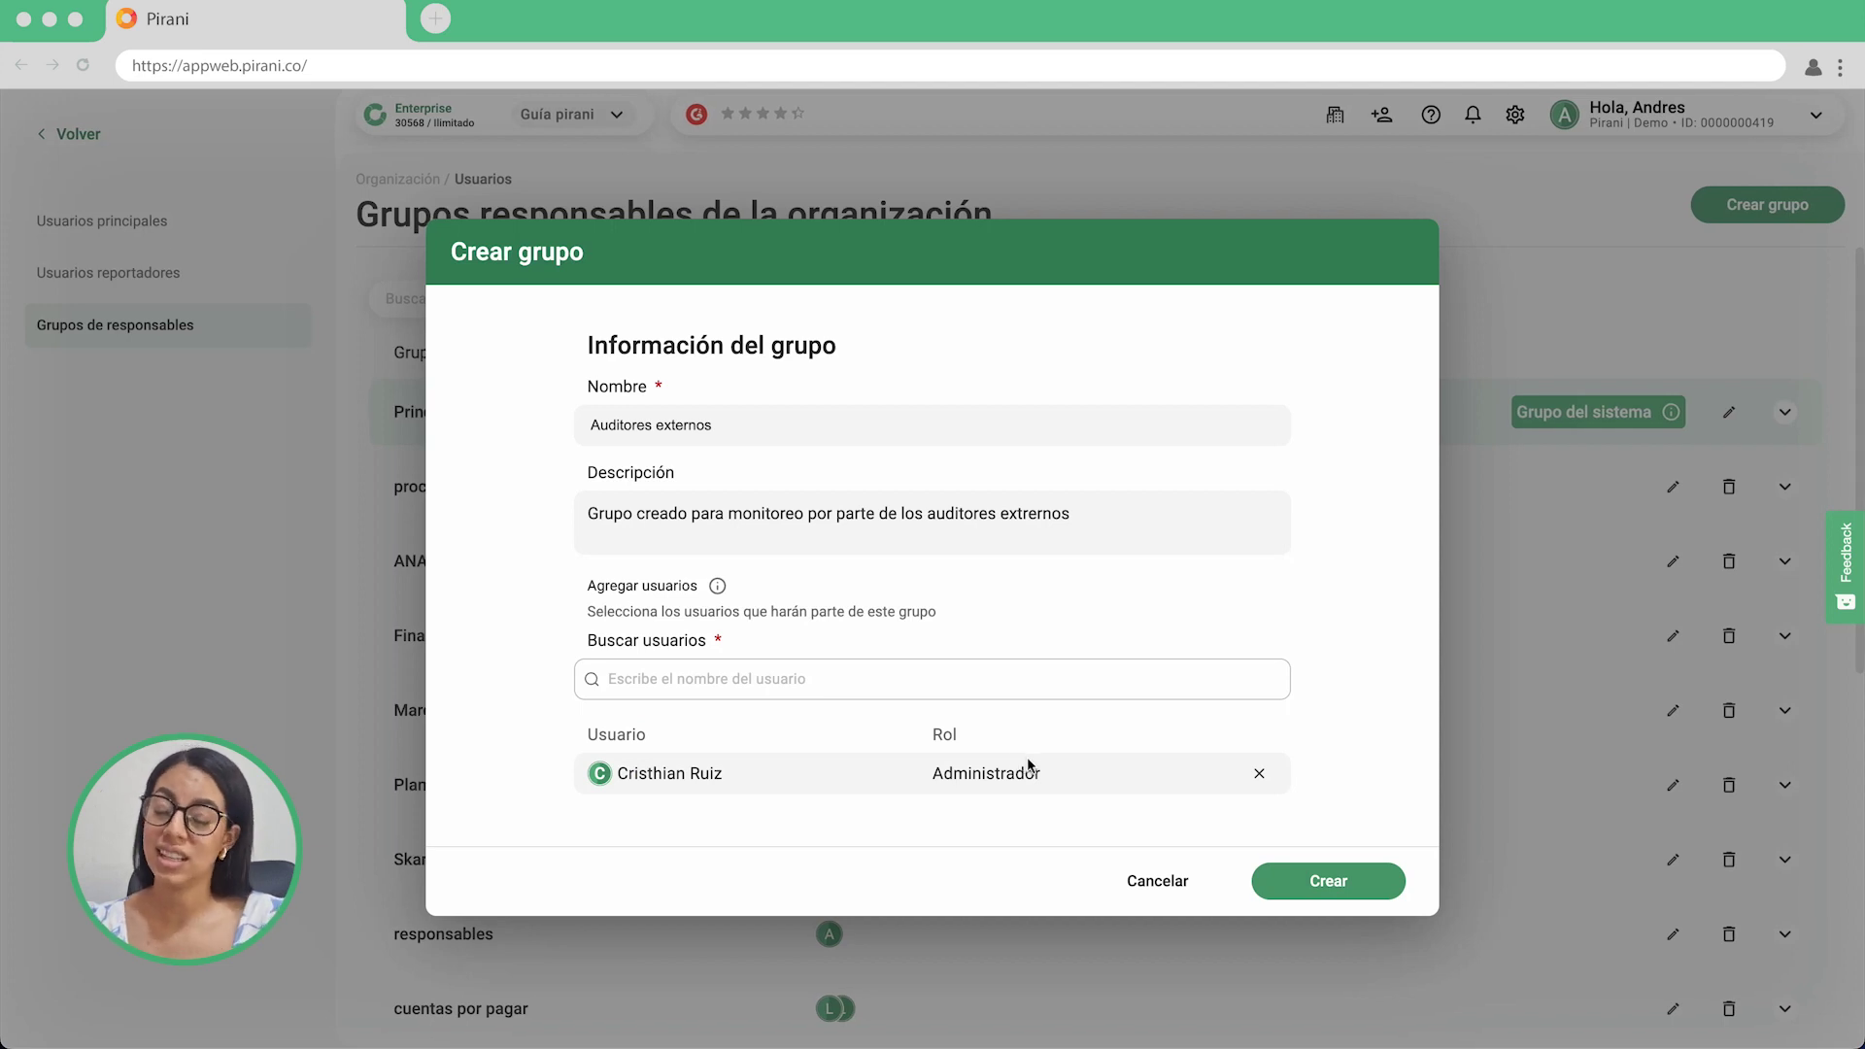
{"action": "left_click", "coordinate": [948, 697]}
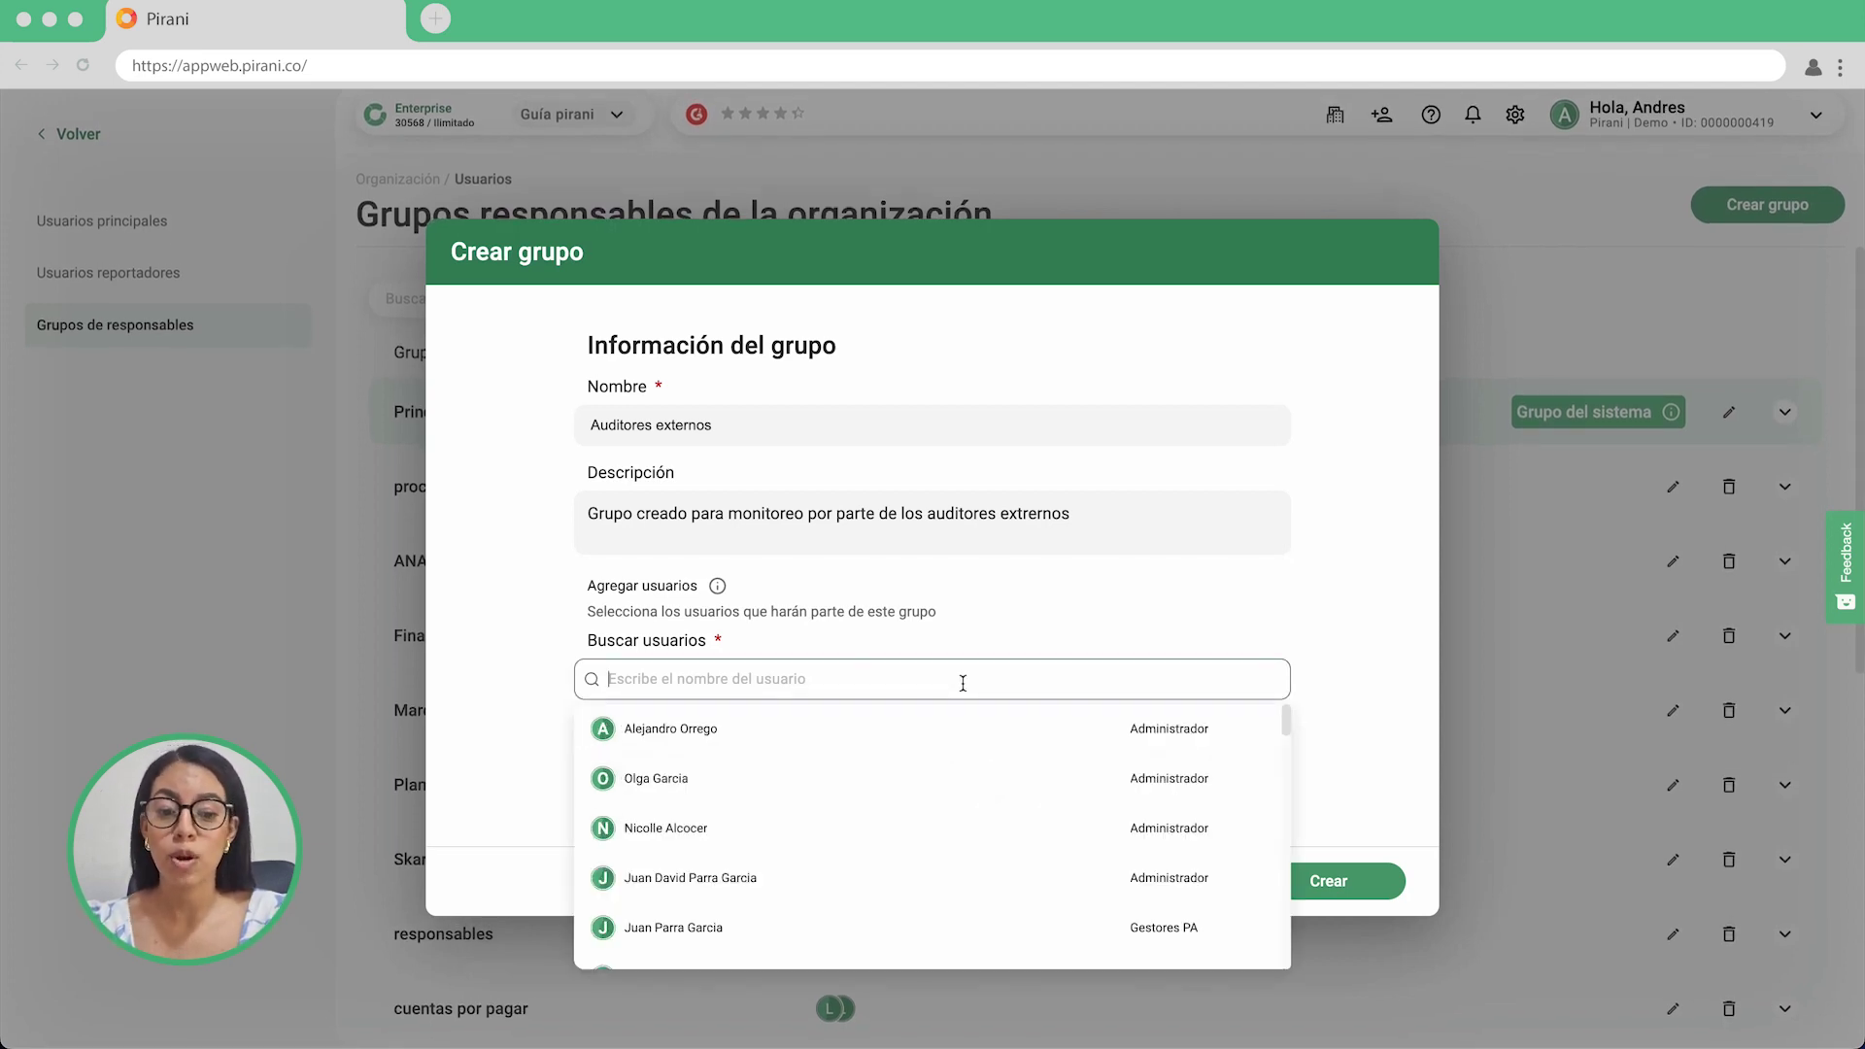
{"action": "scroll", "coordinate": [987, 812], "scroll_direction": "down", "scroll_amount": 3}
{"action": "scroll", "coordinate": [987, 812], "scroll_direction": "down", "scroll_amount": 1}
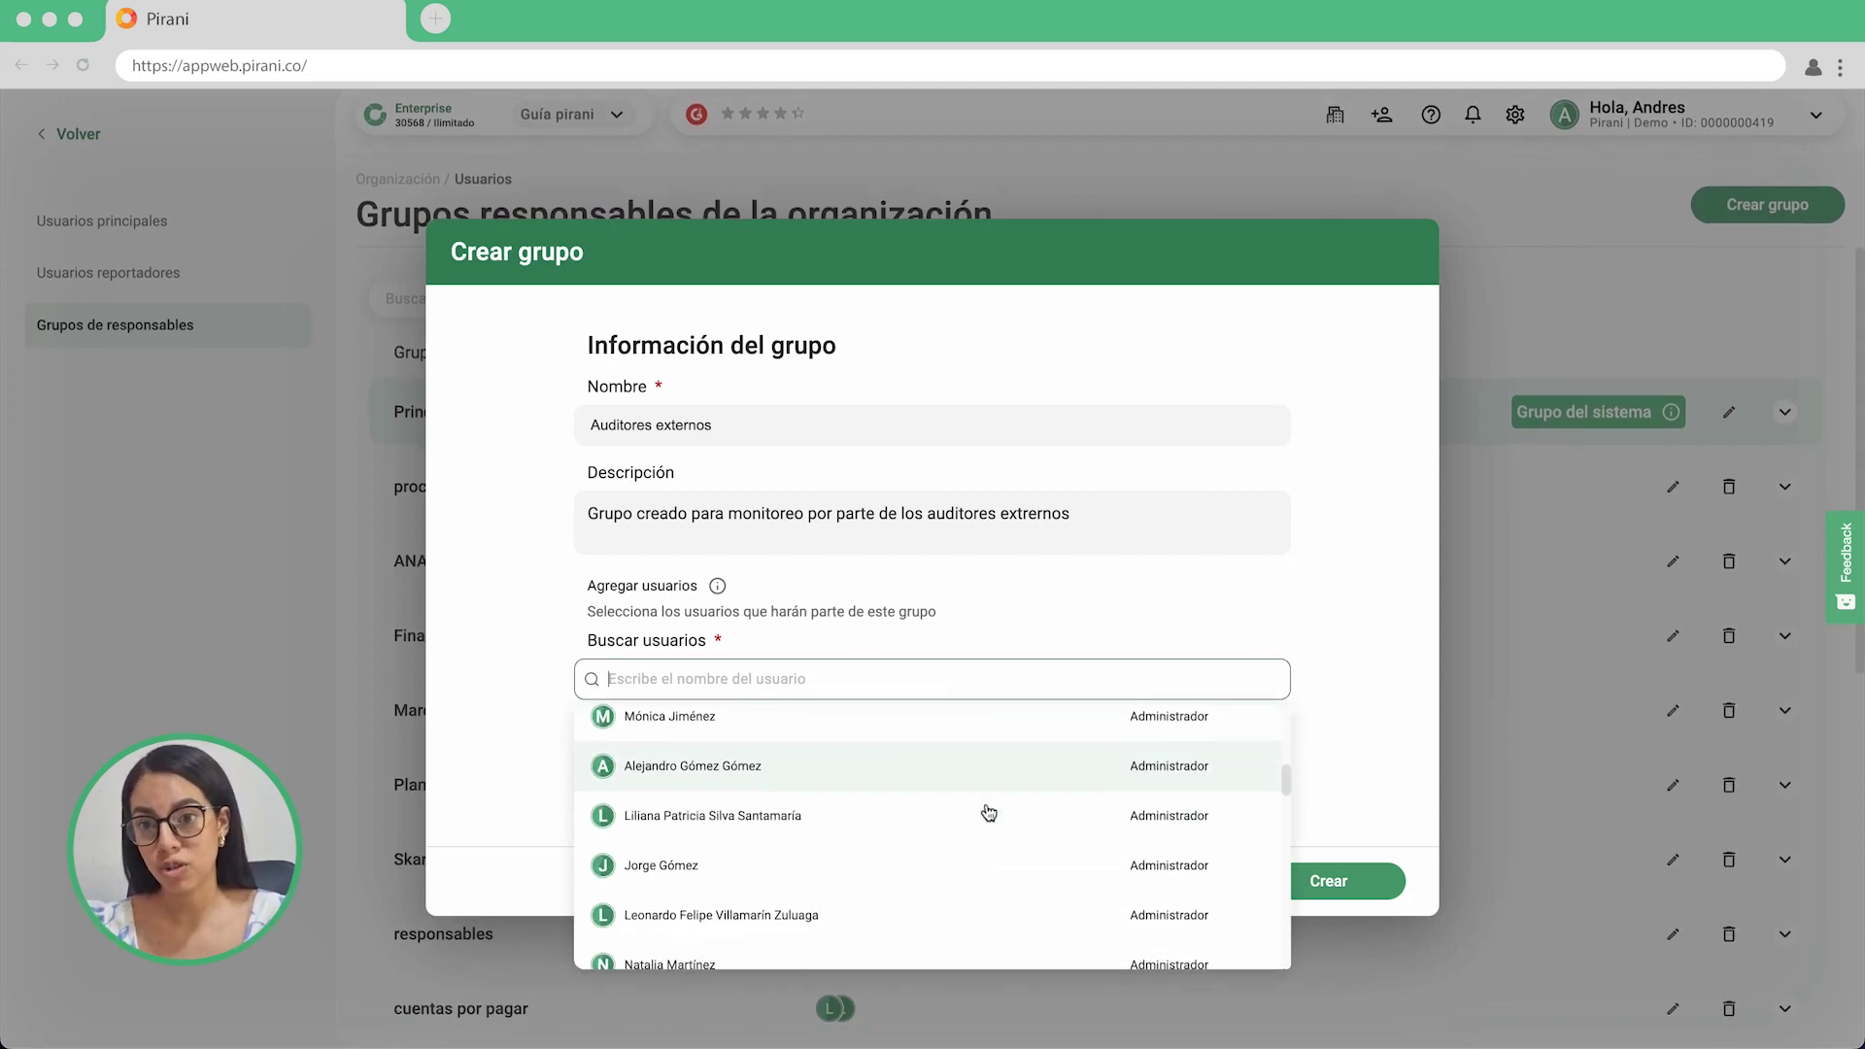
{"action": "left_click", "coordinate": [849, 863]}
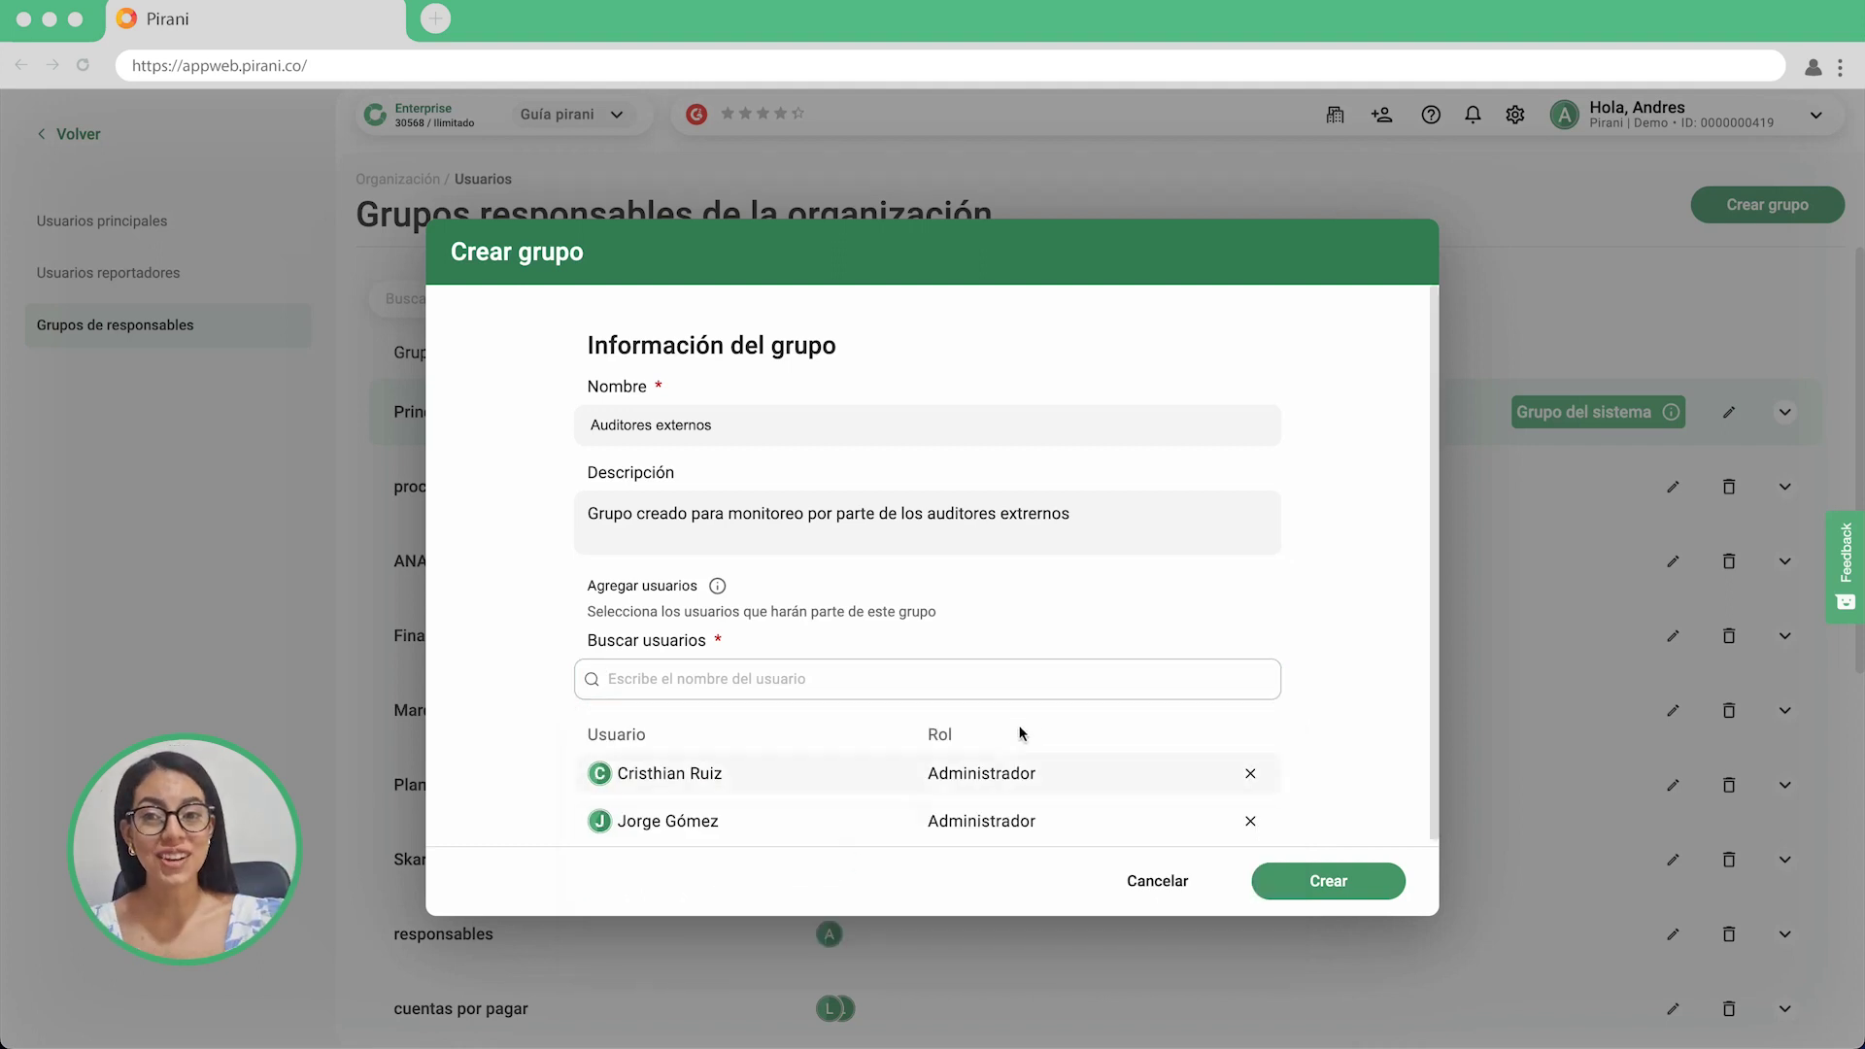
{"action": "left_click", "coordinate": [1082, 688]}
{"action": "scroll", "coordinate": [1003, 801], "scroll_direction": "down", "scroll_amount": 3}
{"action": "scroll", "coordinate": [1003, 802], "scroll_direction": "down", "scroll_amount": 4}
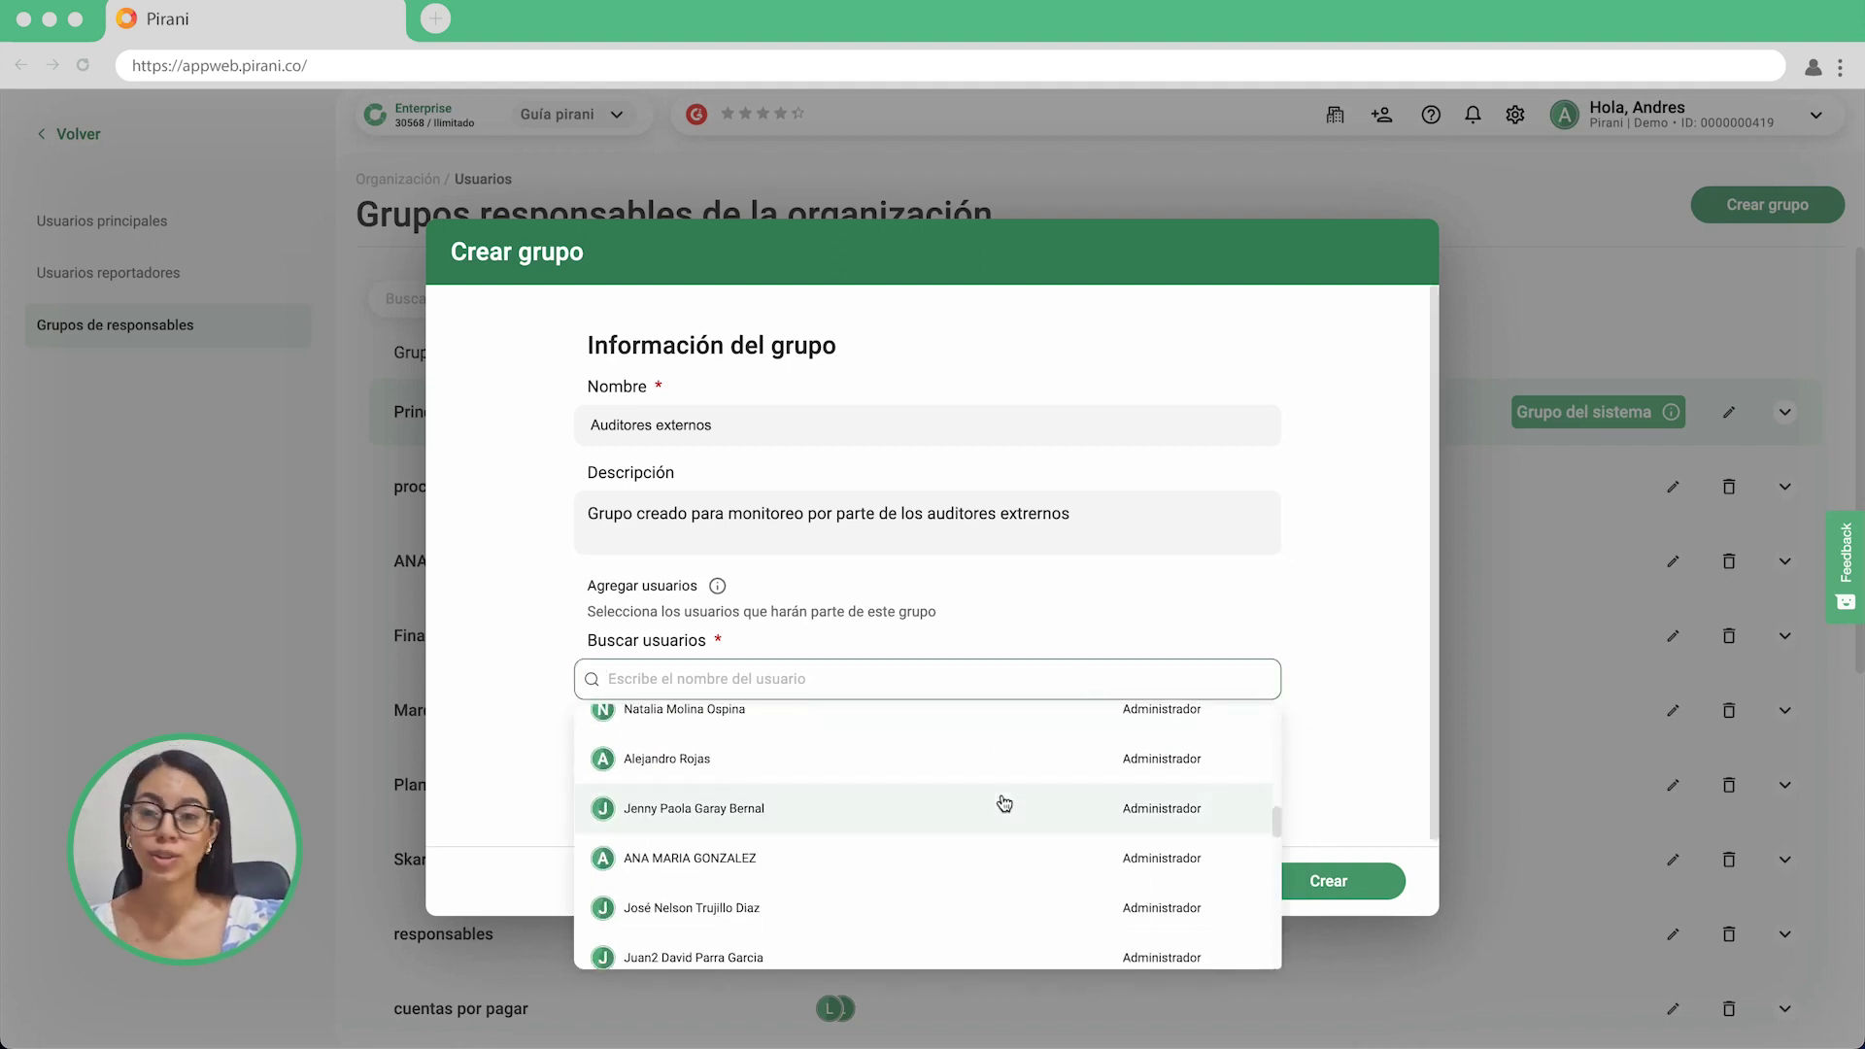
{"action": "left_click", "coordinate": [917, 831]}
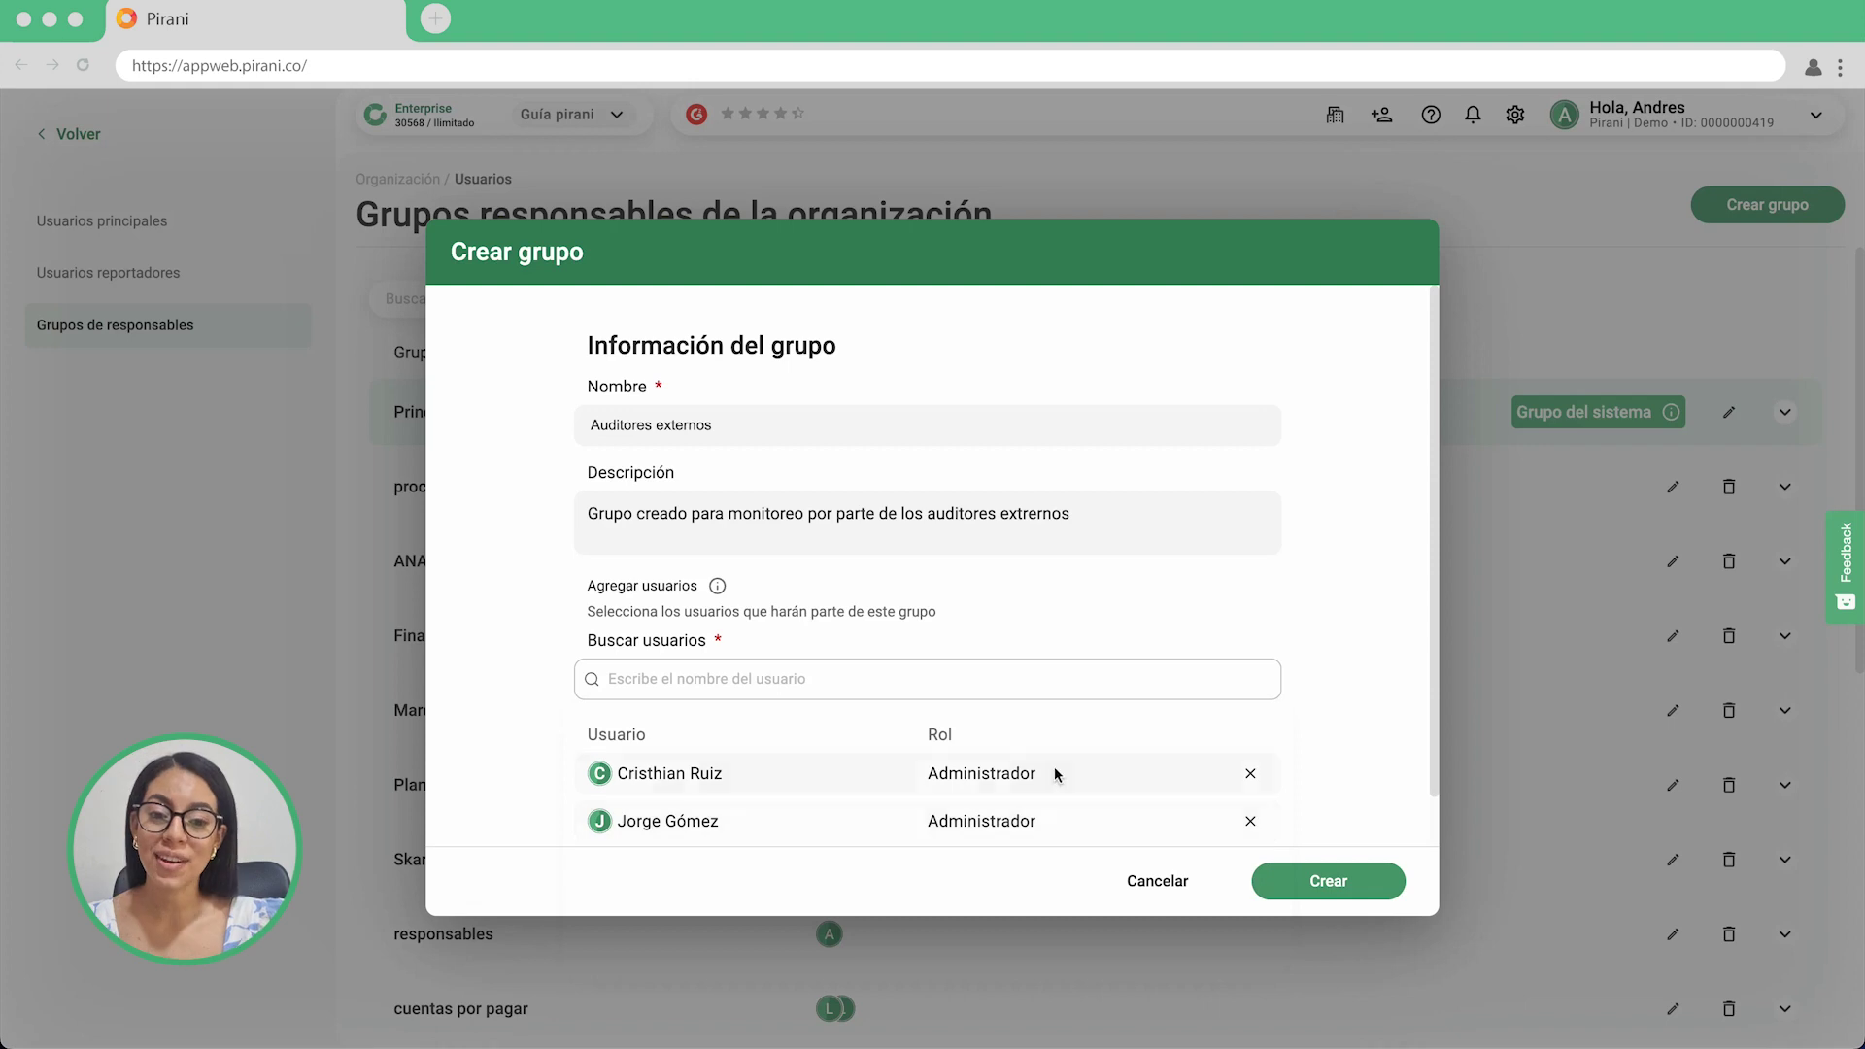
{"action": "scroll", "coordinate": [1053, 766], "scroll_direction": "down", "scroll_amount": 1}
{"action": "left_click", "coordinate": [1108, 632]}
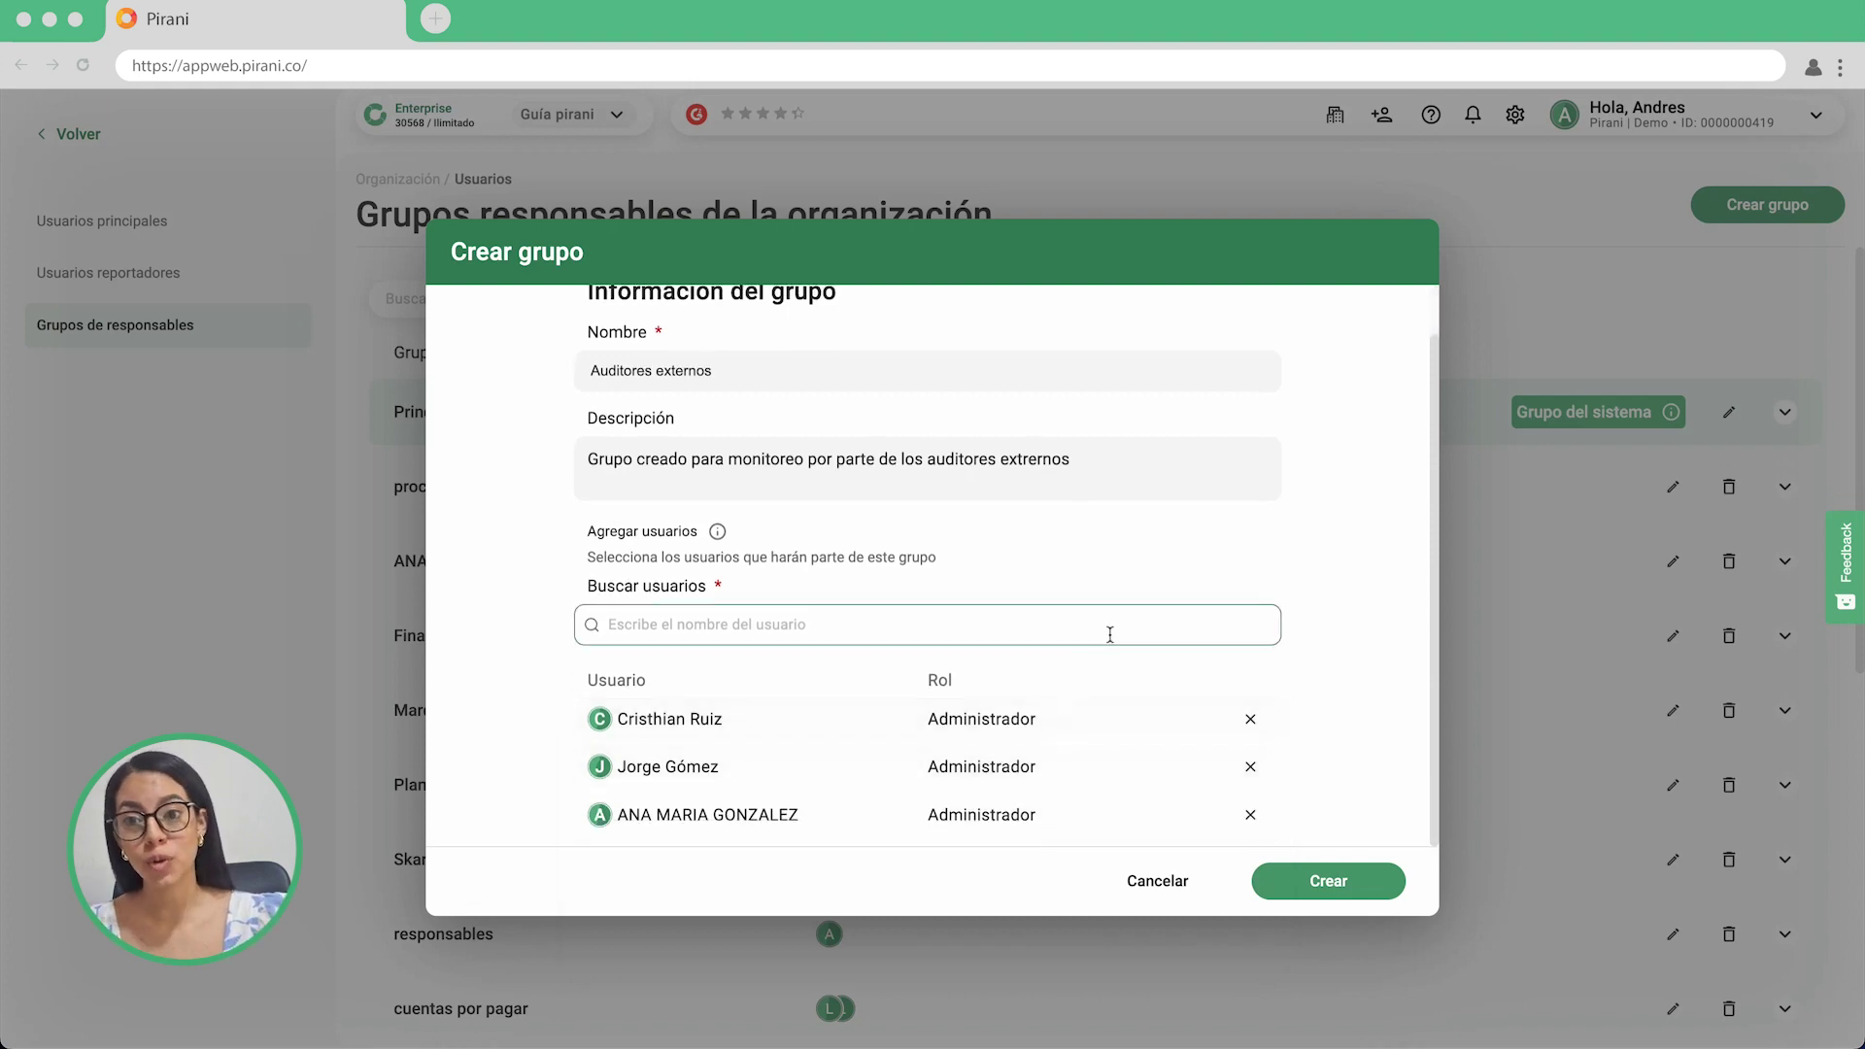
{"action": "scroll", "coordinate": [1090, 732], "scroll_direction": "down", "scroll_amount": 3}
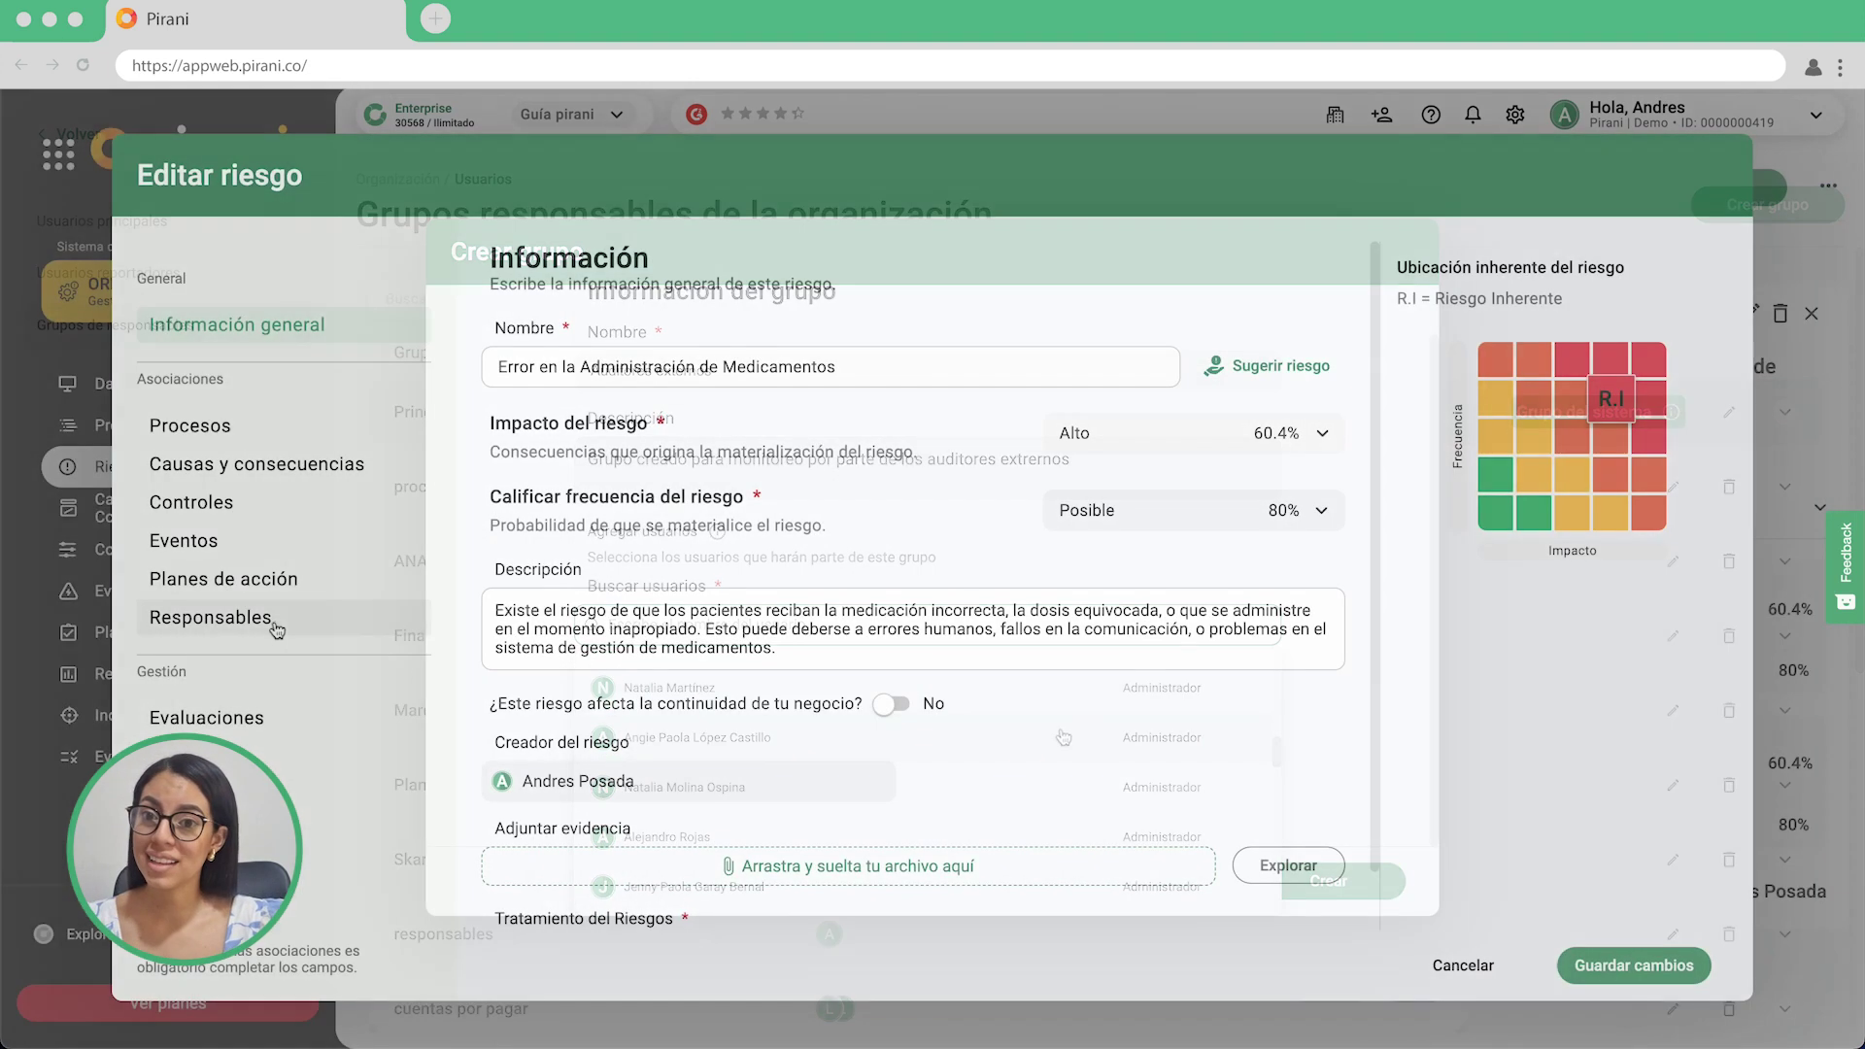
Associate the Auditores externos group as a responsible for this risk.
{"action": "left_click", "coordinate": [274, 618]}
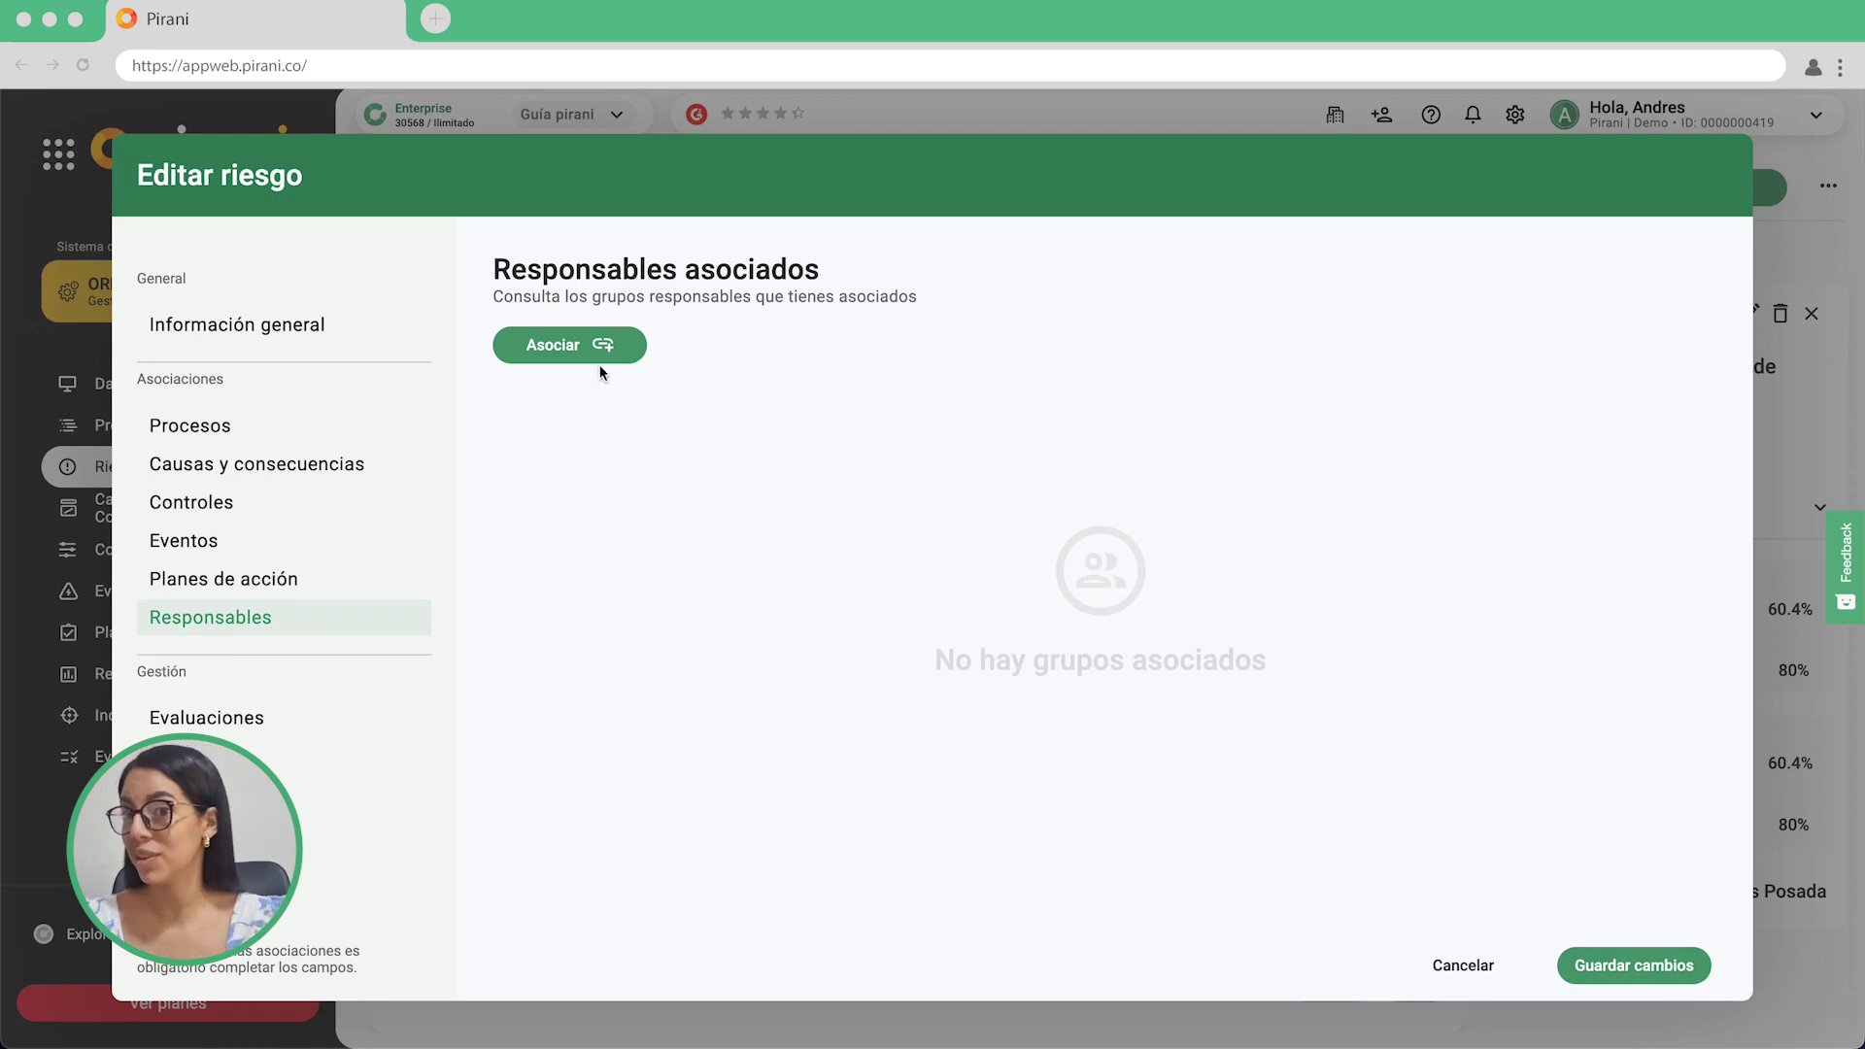
{"action": "left_click", "coordinate": [611, 350]}
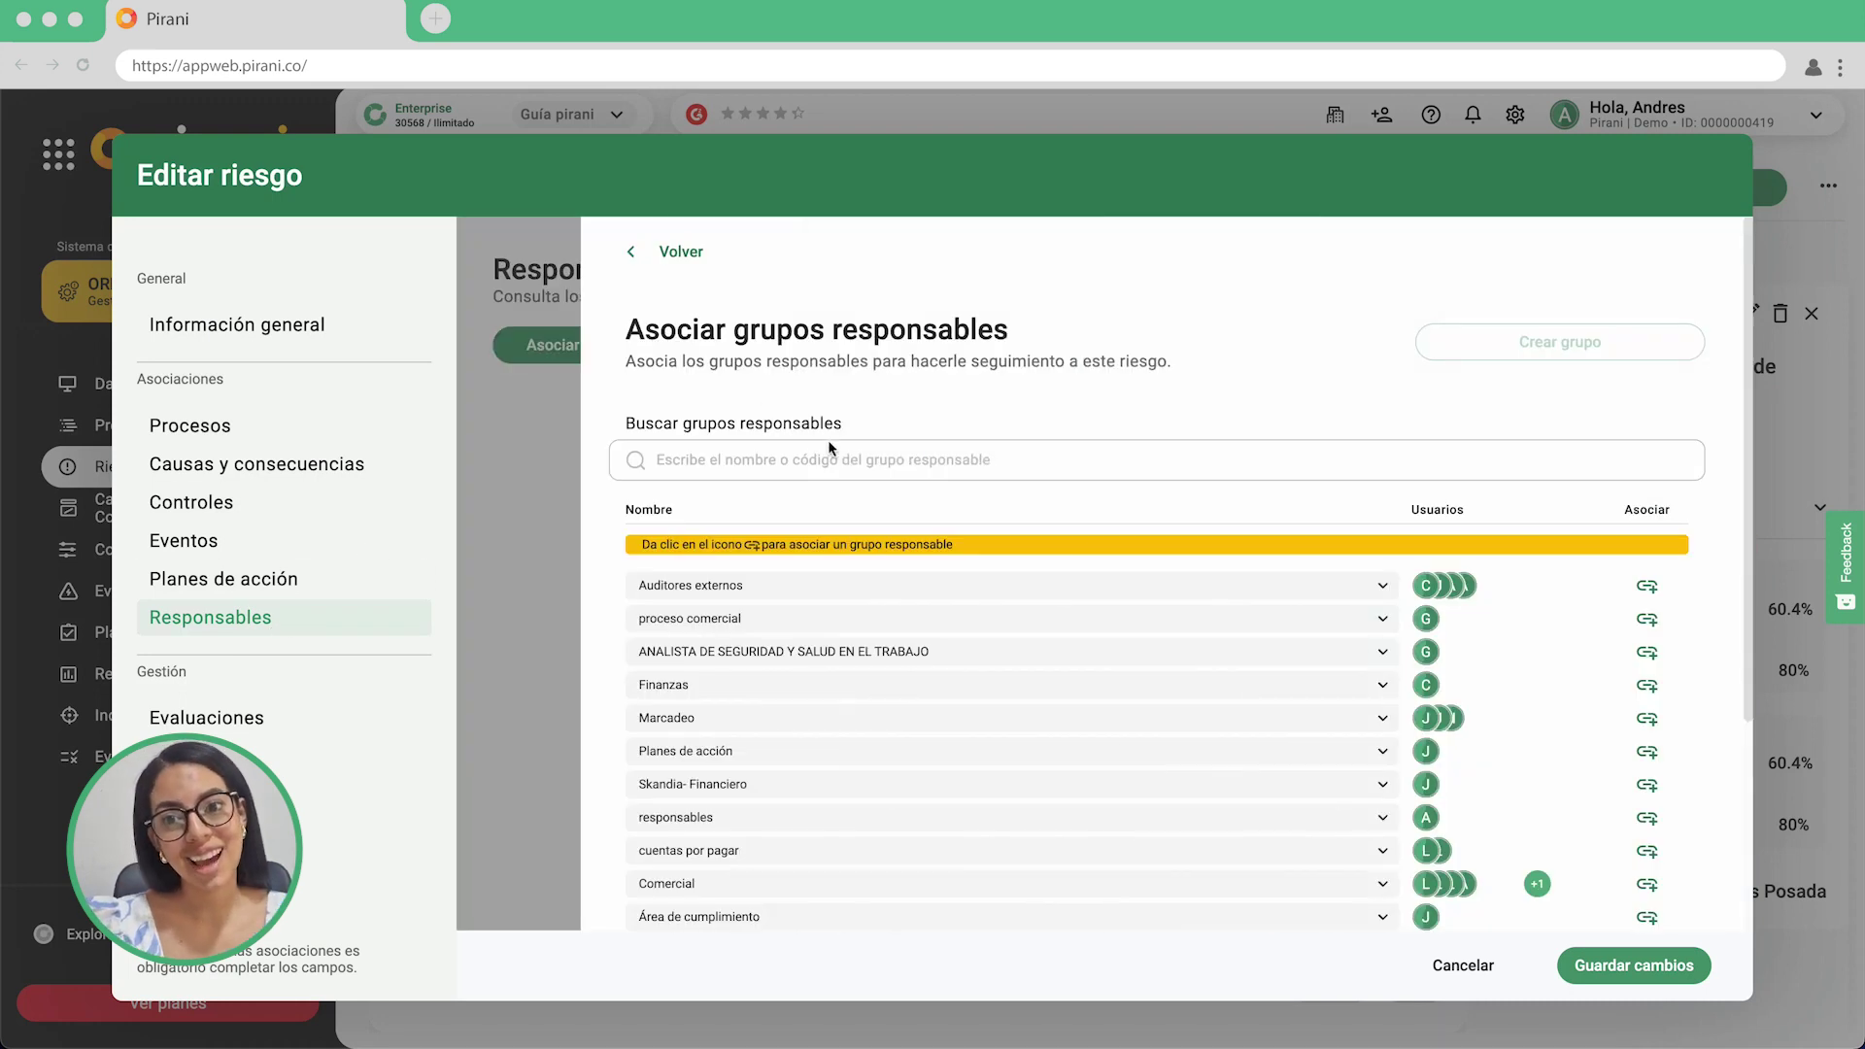
{"action": "left_click", "coordinate": [1649, 589]}
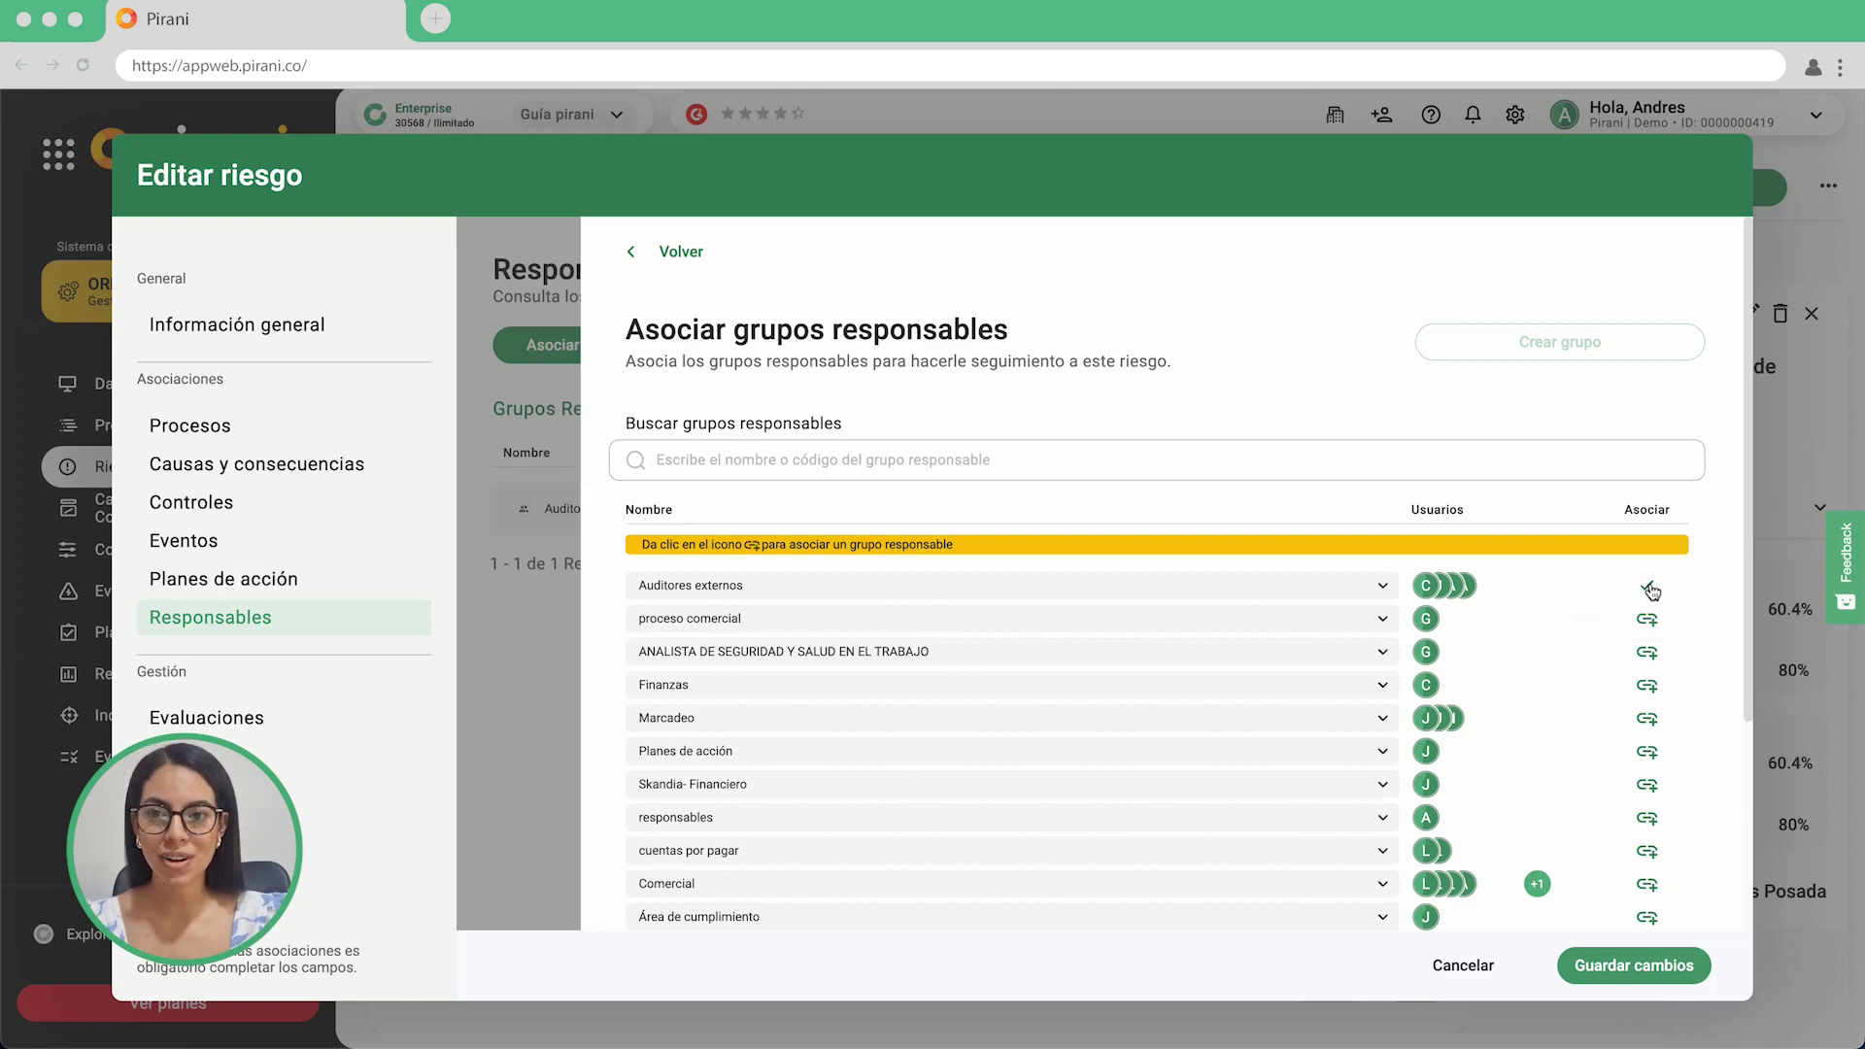